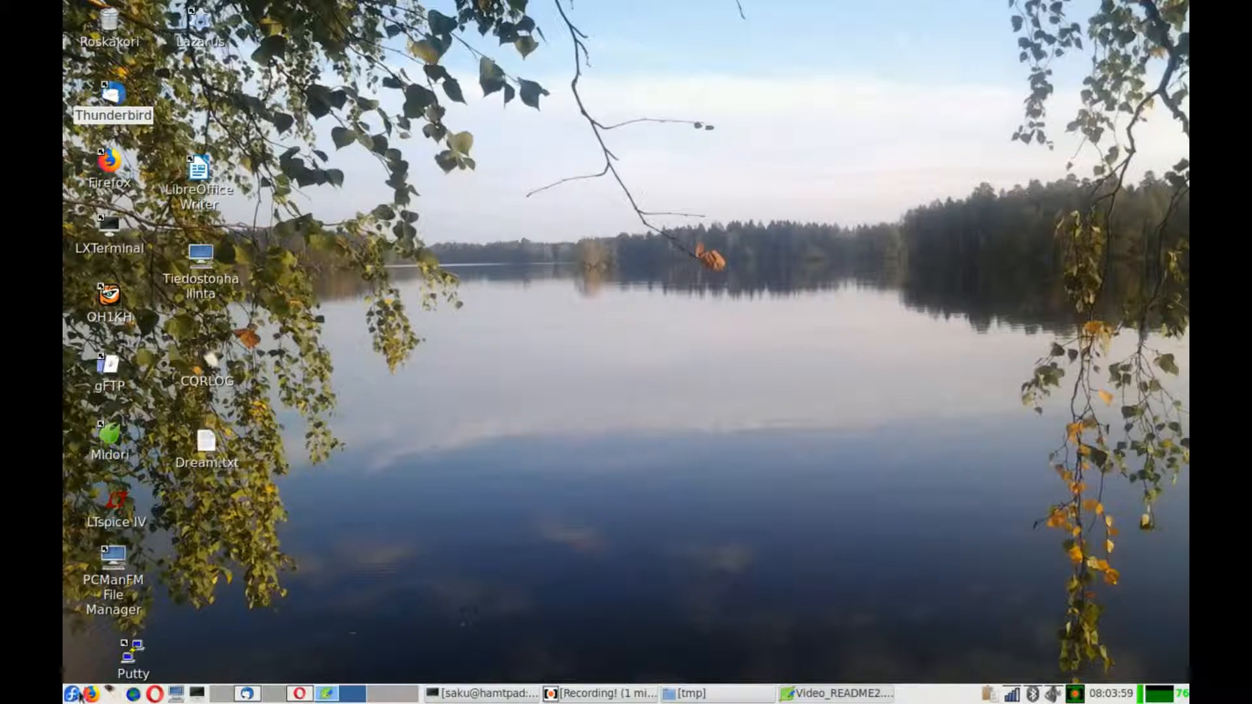
# - Launch CQRLOG and open the ALL log from the database connection dialog
pyautogui.click(109, 692)
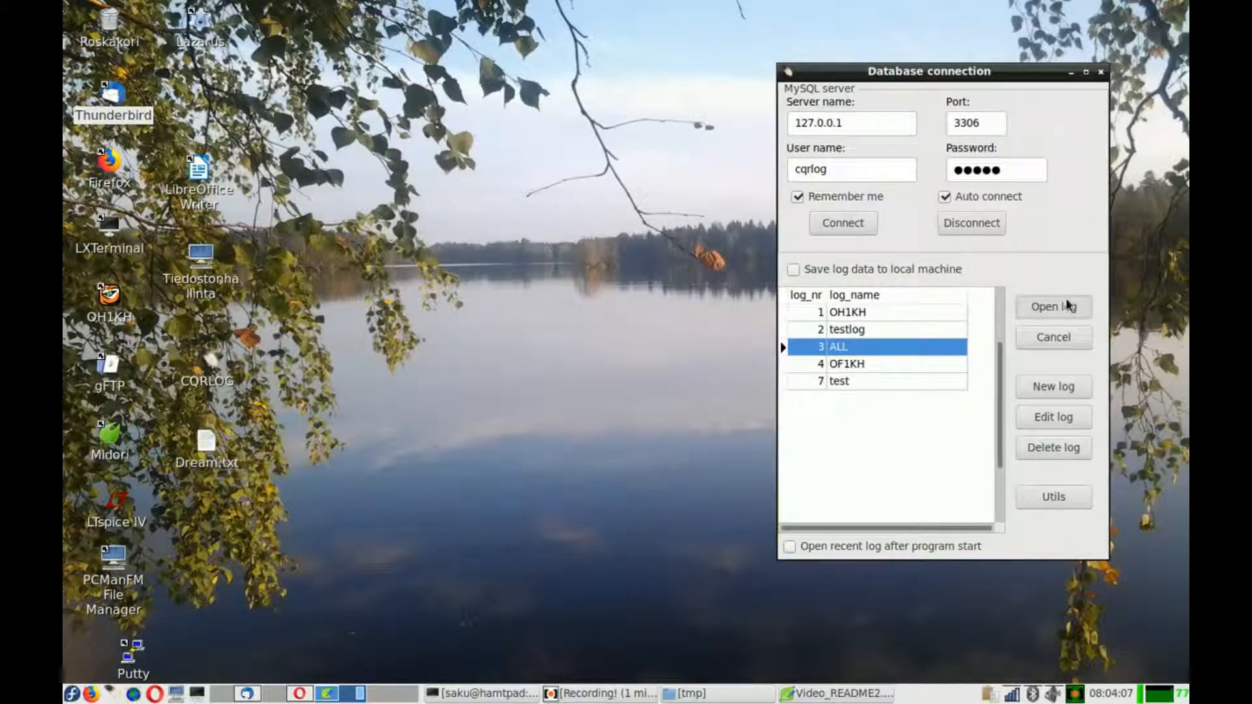
pyautogui.click(1066, 304)
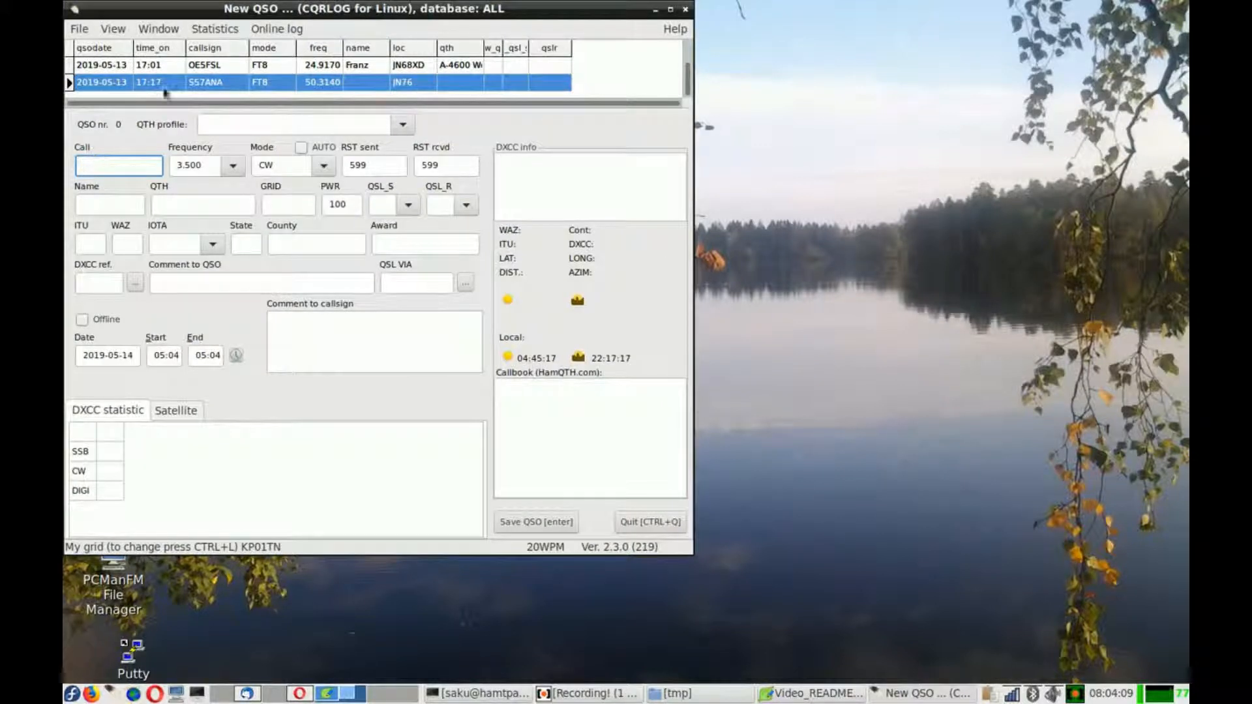
# - Open the Contest window and move it over the New QSO window
pyautogui.click(160, 30)
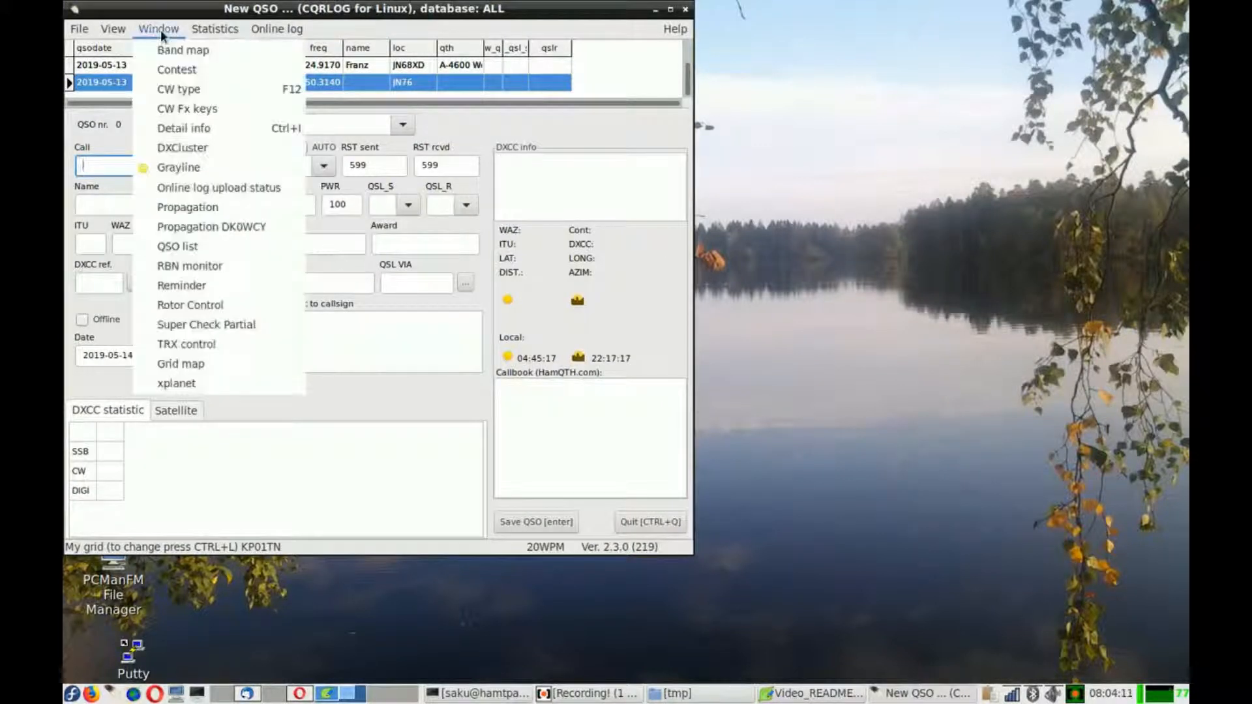
pyautogui.click(160, 71)
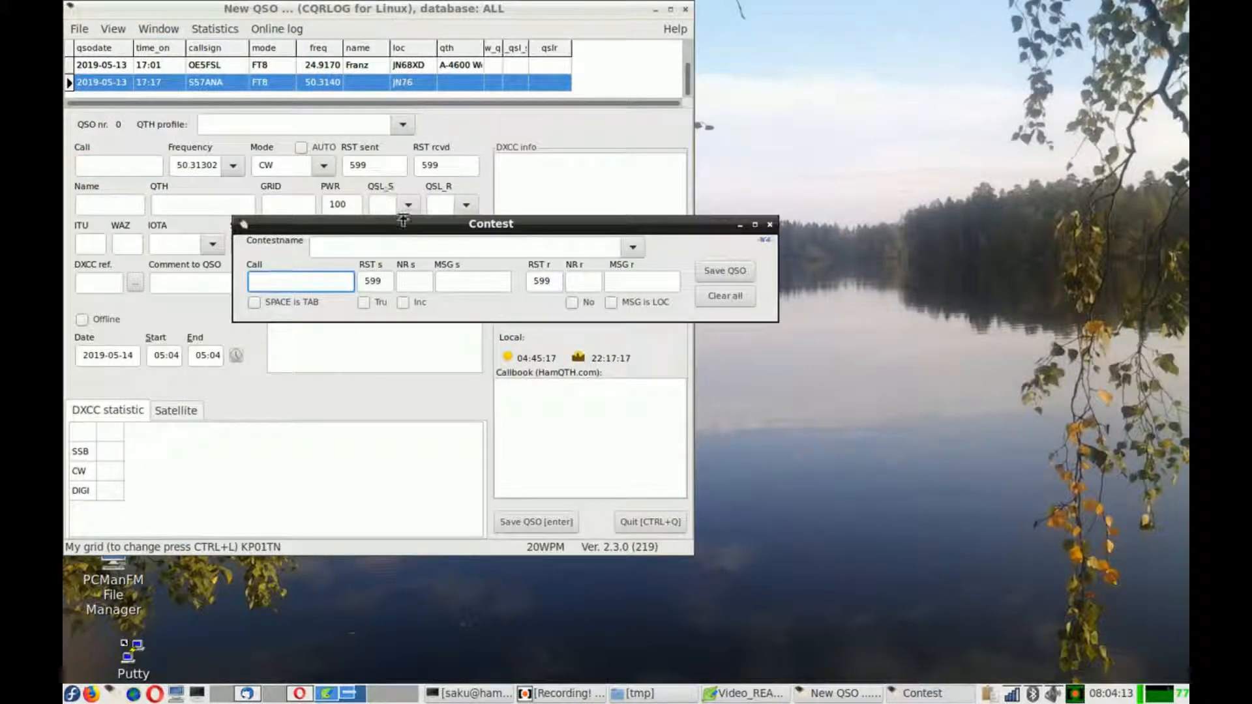
pyautogui.moveTo(406, 220); pyautogui.dragTo(488, 284)
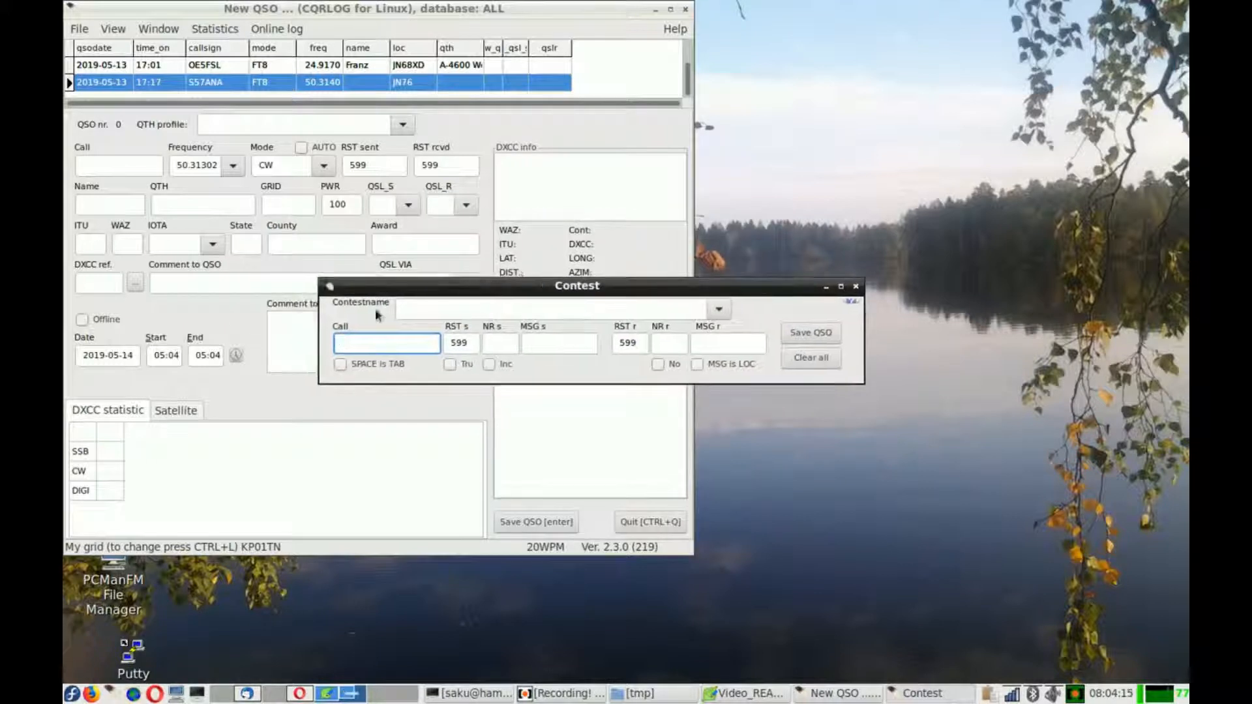
# - Choose ARI-DX|ARI DX Contest as the contest name and return to the Call field
pyautogui.click(409, 309)
pyautogui.write('T')
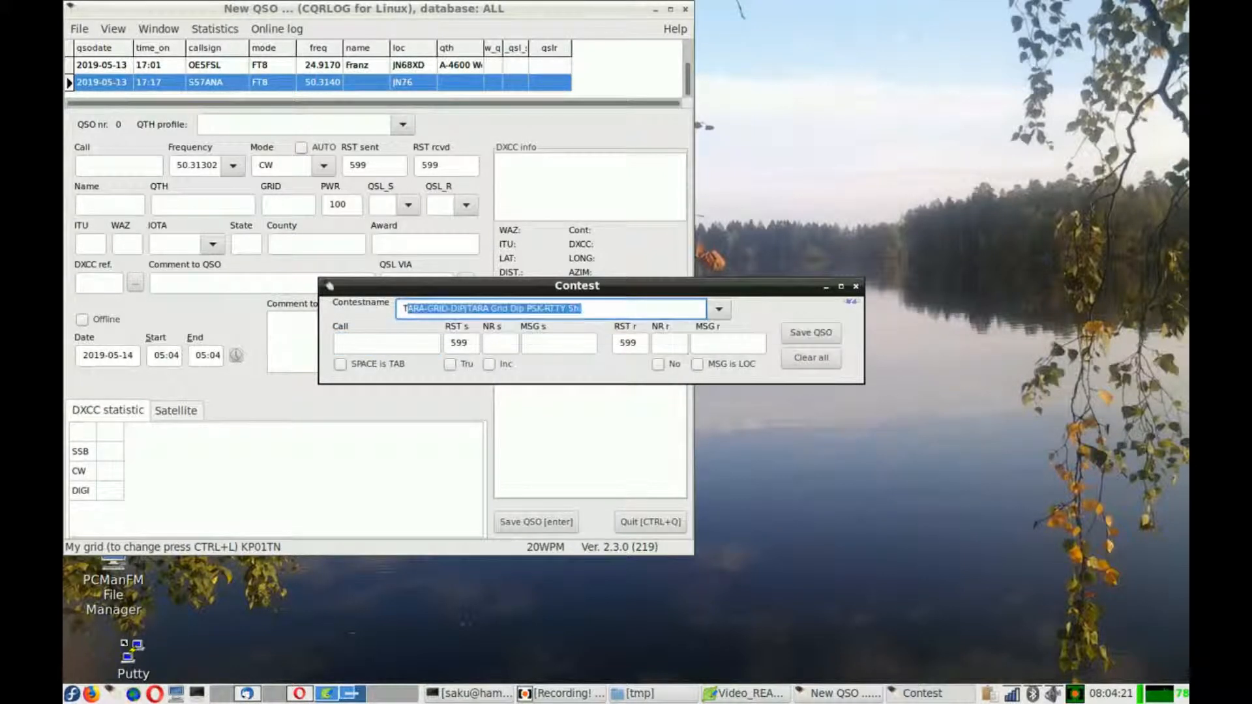
pyautogui.write('ype')
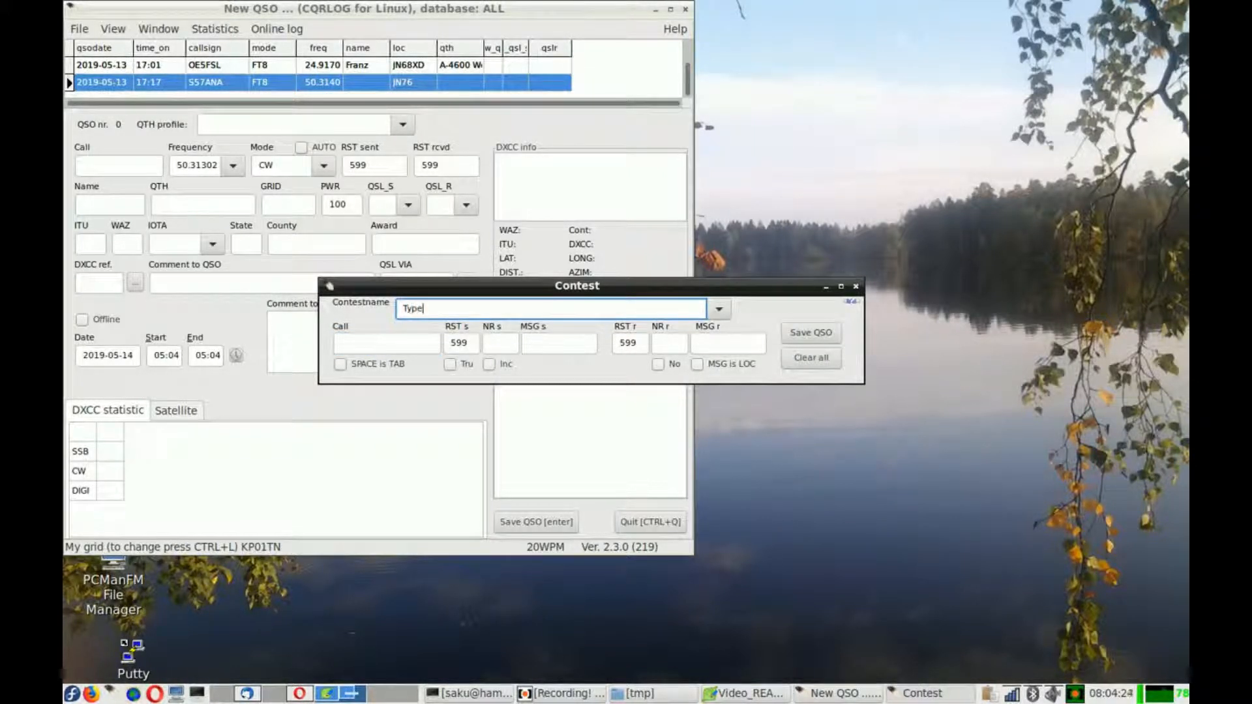
pyautogui.click(717, 305)
pyautogui.scroll(-4, 652, 456)
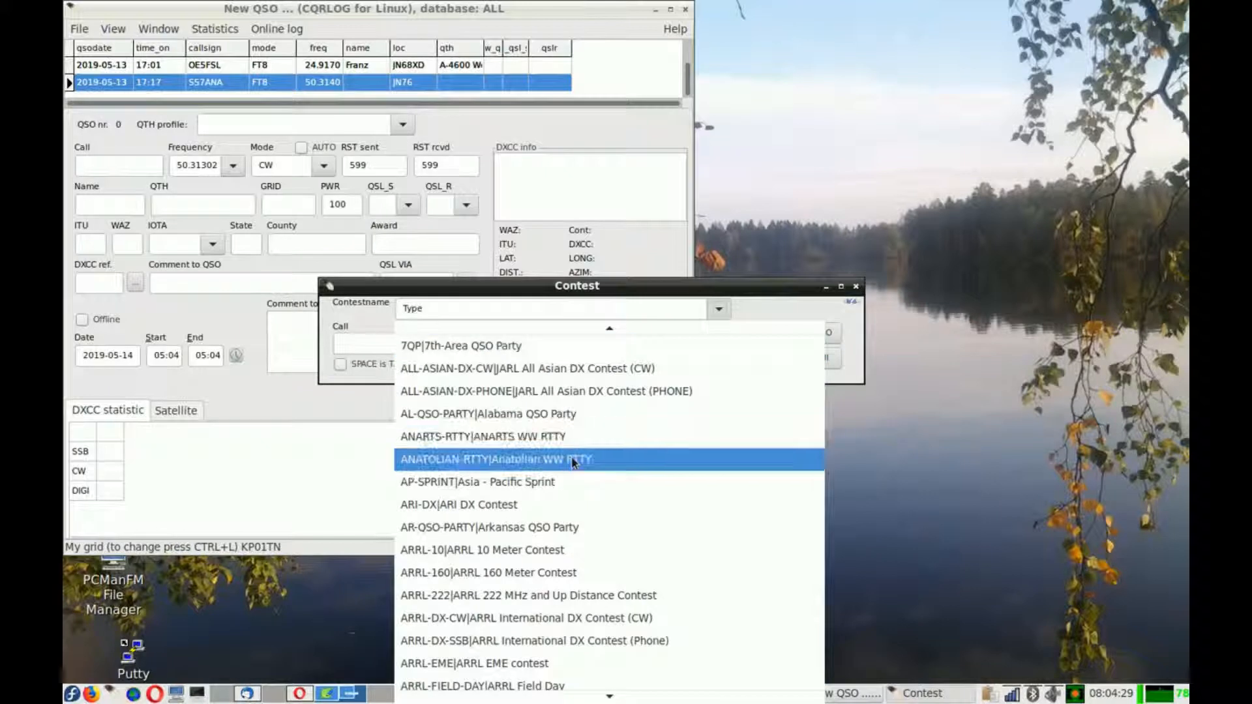
pyautogui.click(570, 503)
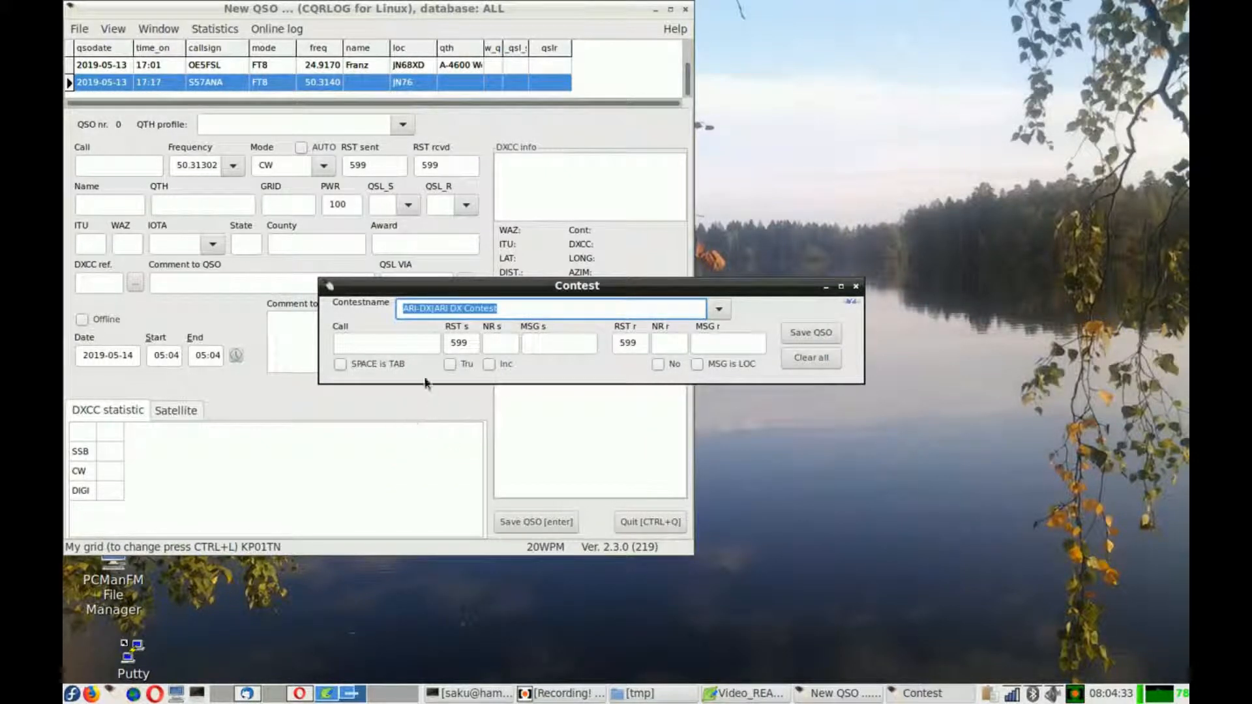
pyautogui.click(417, 342)
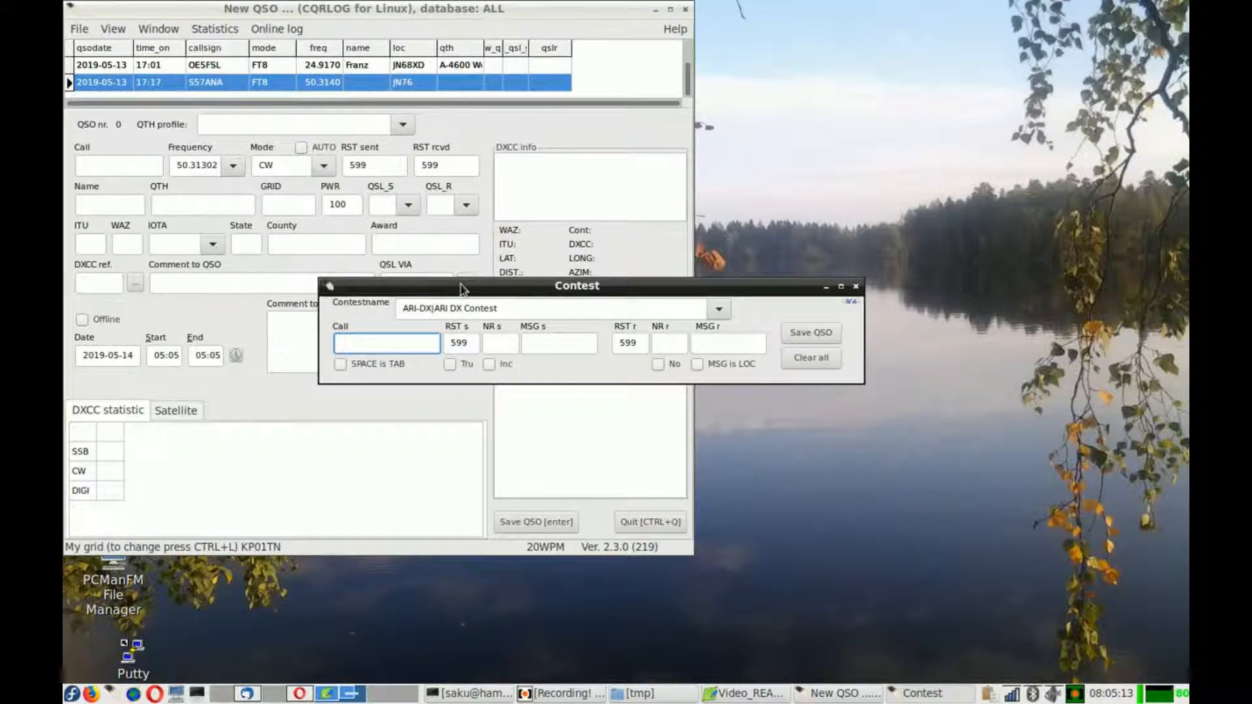
# - Review the WB4 check start-date options in the fldigi/wsjt interface preferences and cancel without saving
pyautogui.moveTo(460, 283); pyautogui.dragTo(505, 227)
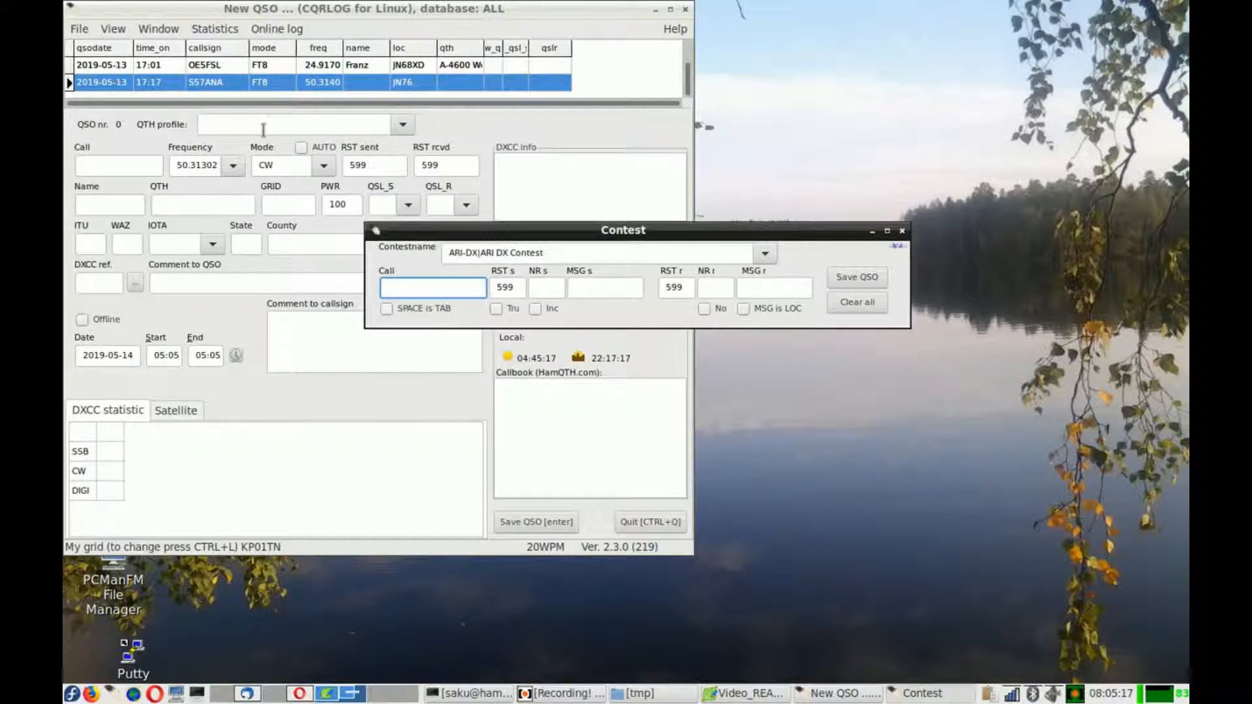
pyautogui.click(78, 30)
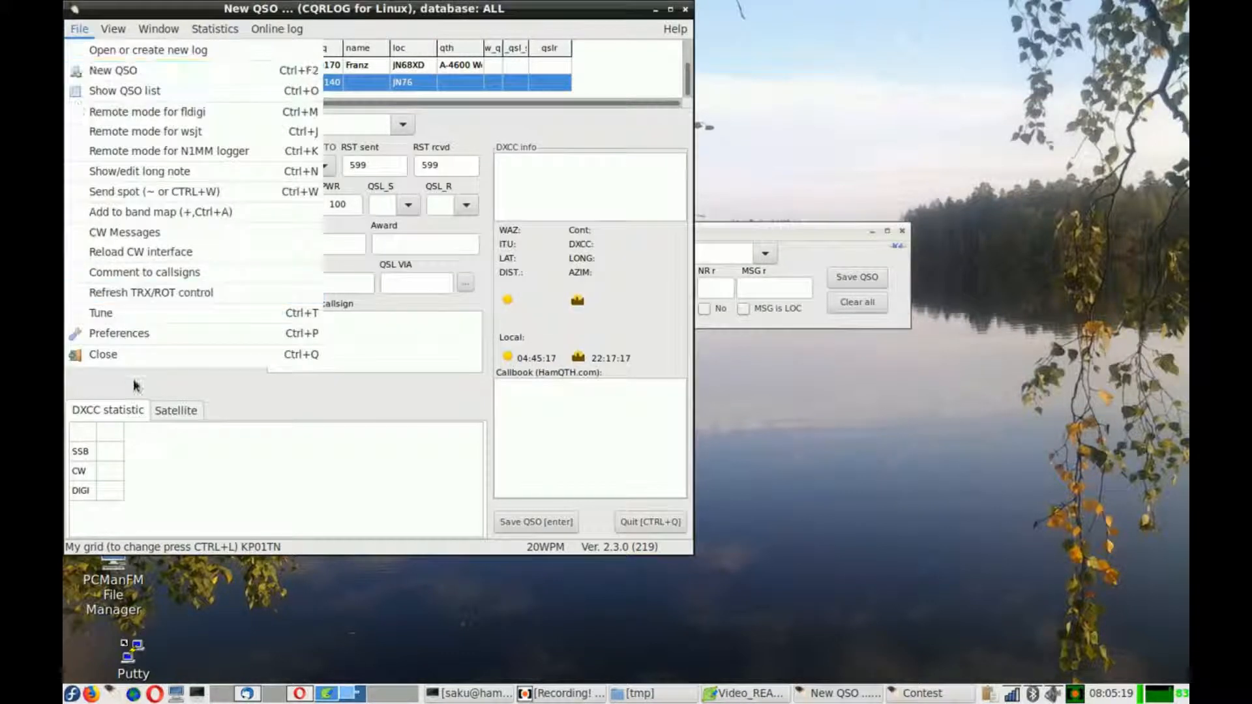
pyautogui.click(163, 336)
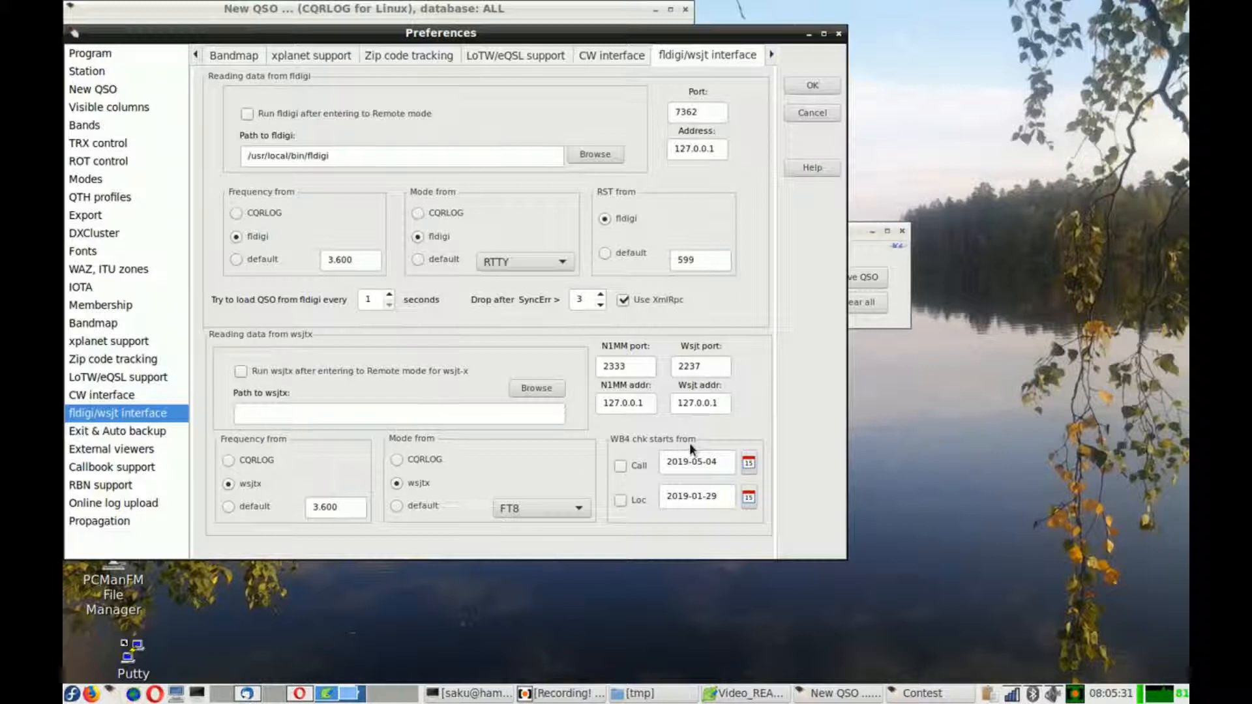
pyautogui.click(622, 468)
pyautogui.moveTo(671, 463); pyautogui.dragTo(718, 464)
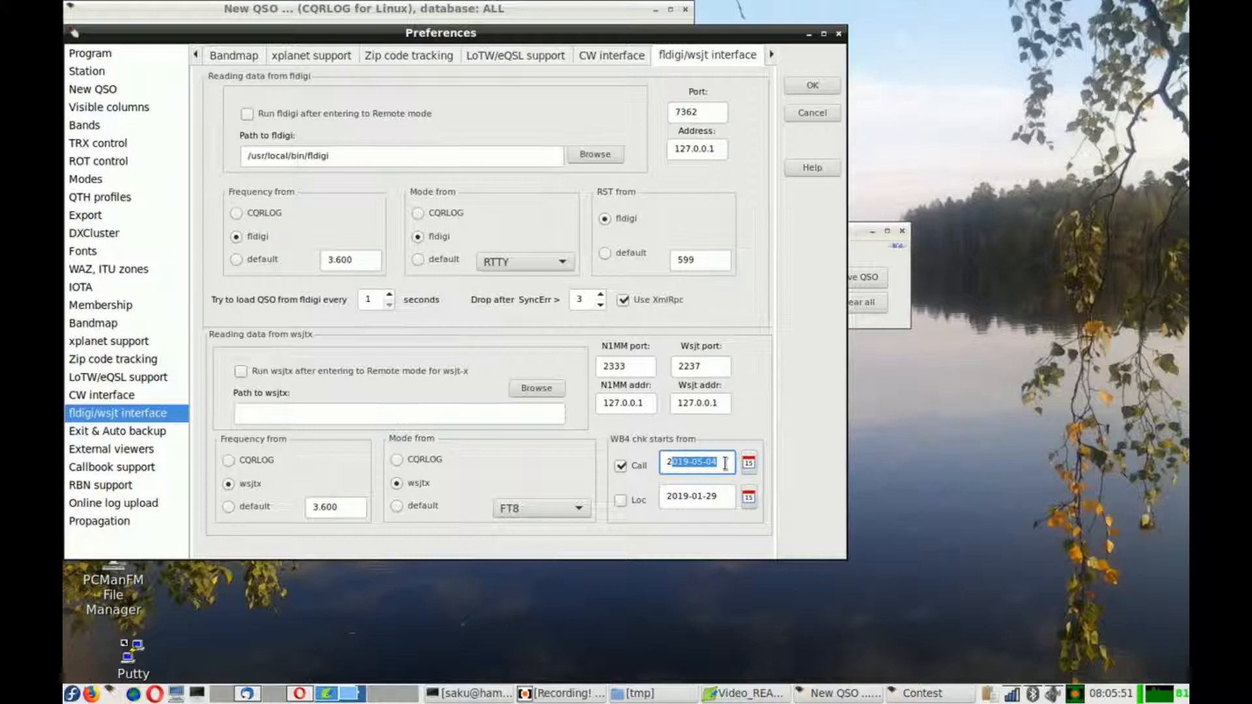
pyautogui.click(620, 466)
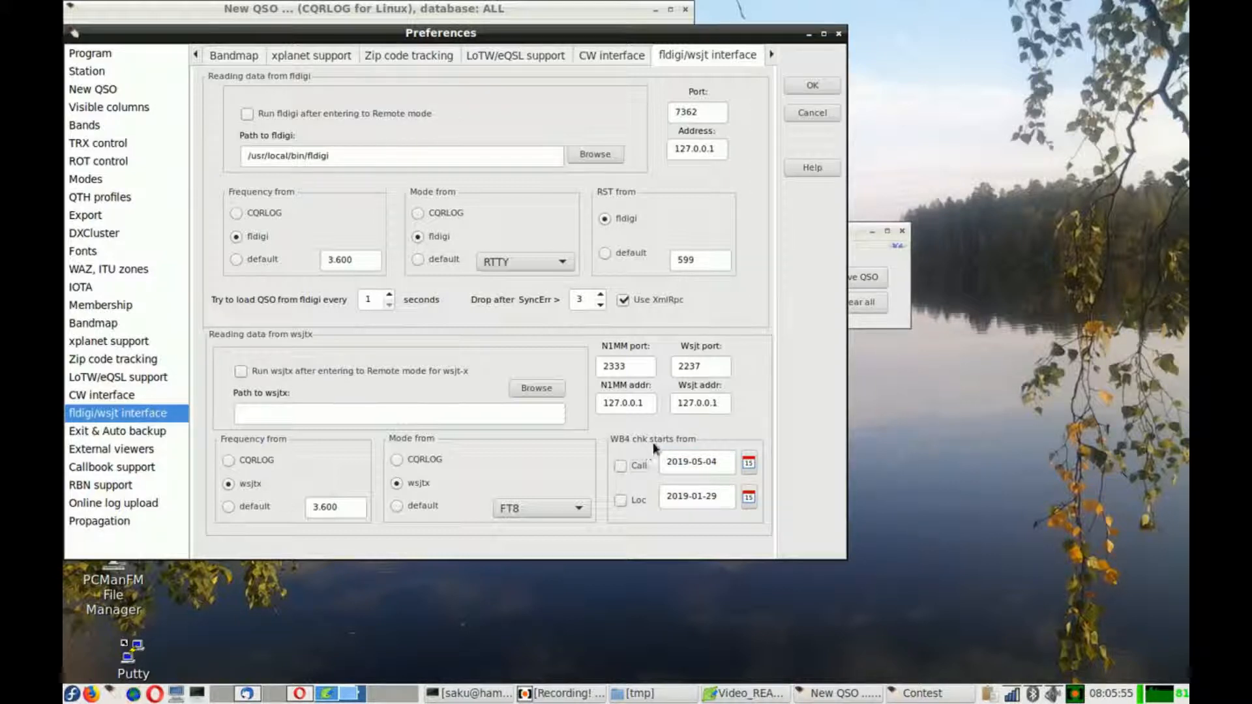
pyautogui.click(821, 111)
# - Move the Contest window below the main window and widen the New QSO window to reveal its contest section
pyautogui.click(768, 230)
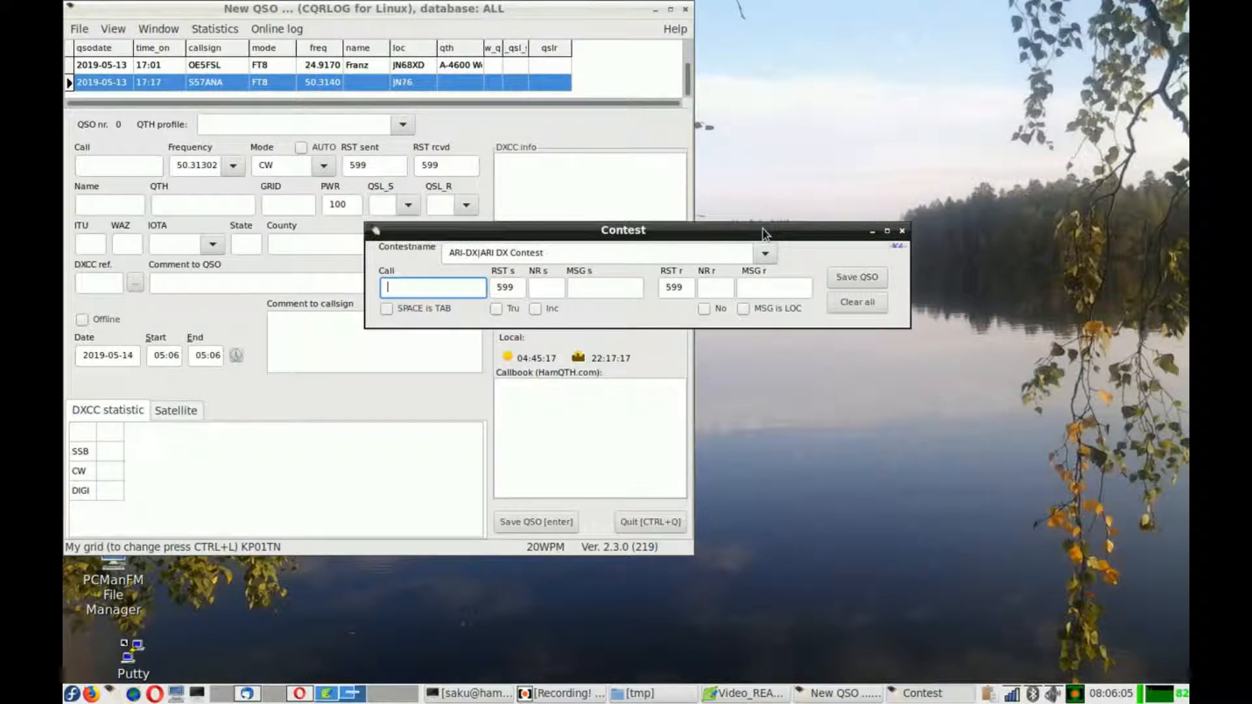
pyautogui.moveTo(712, 232); pyautogui.dragTo(647, 565)
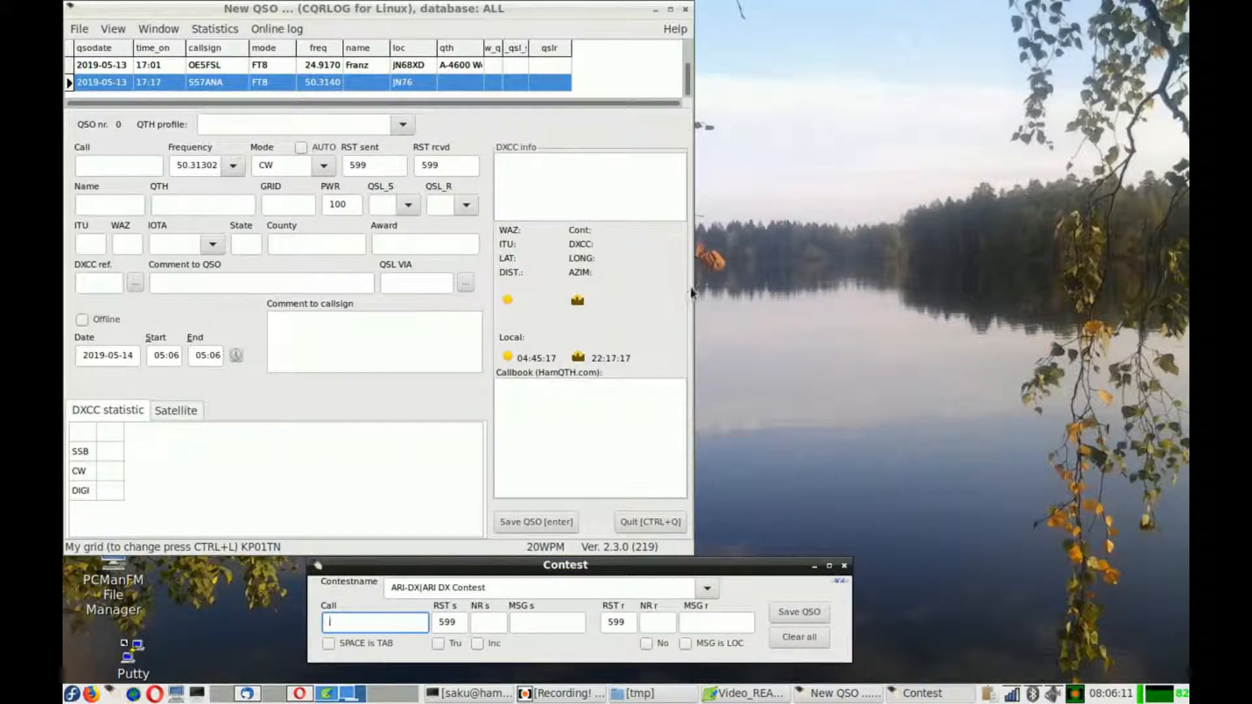
pyautogui.moveTo(688, 281); pyautogui.dragTo(1017, 303)
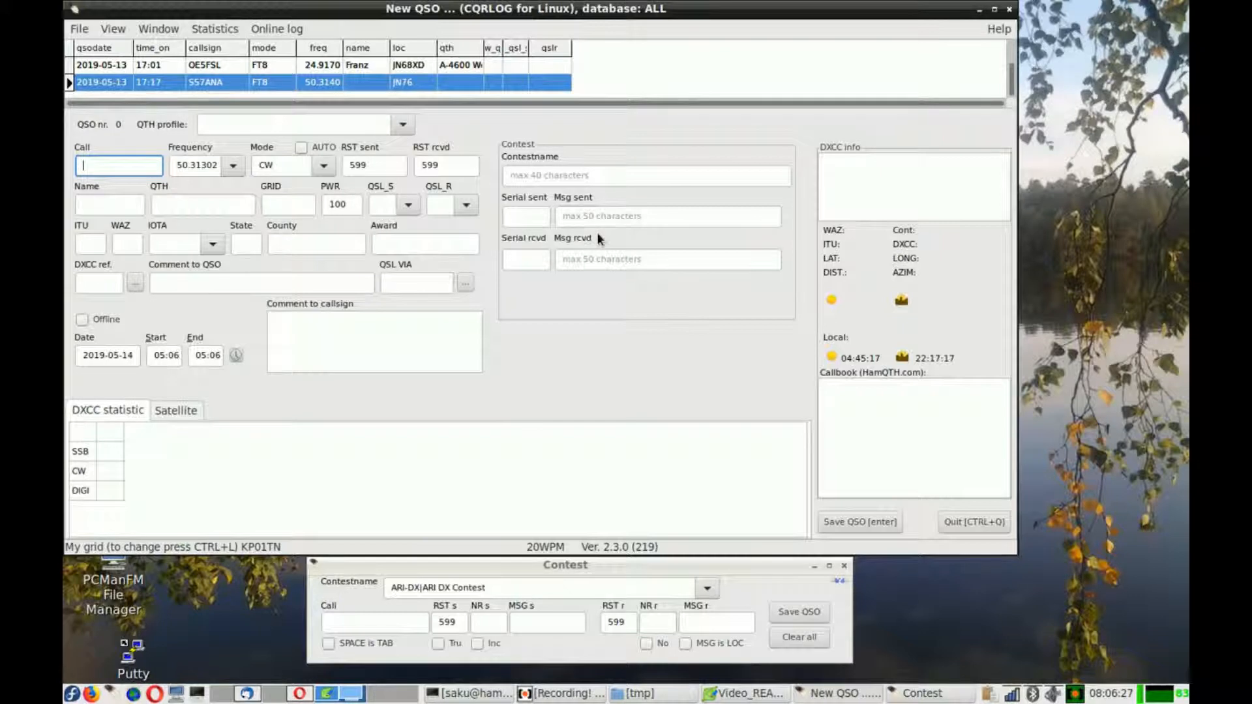
pyautogui.click(176, 30)
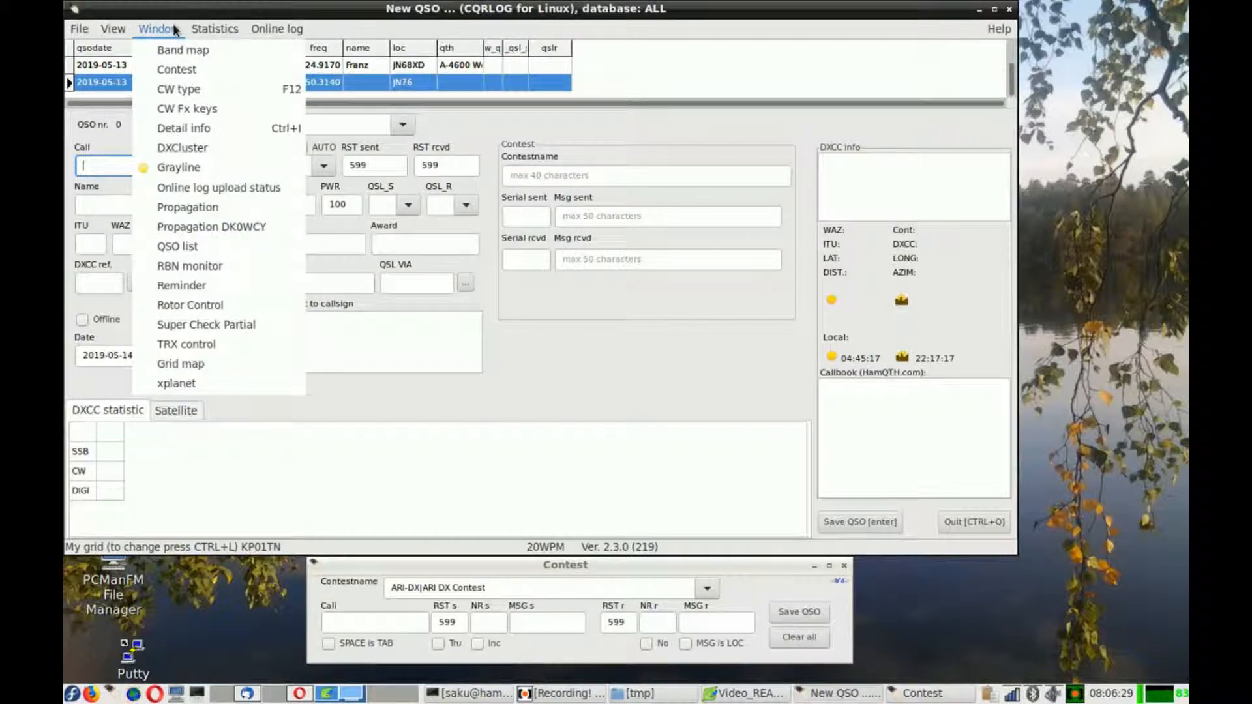
pyautogui.click(193, 250)
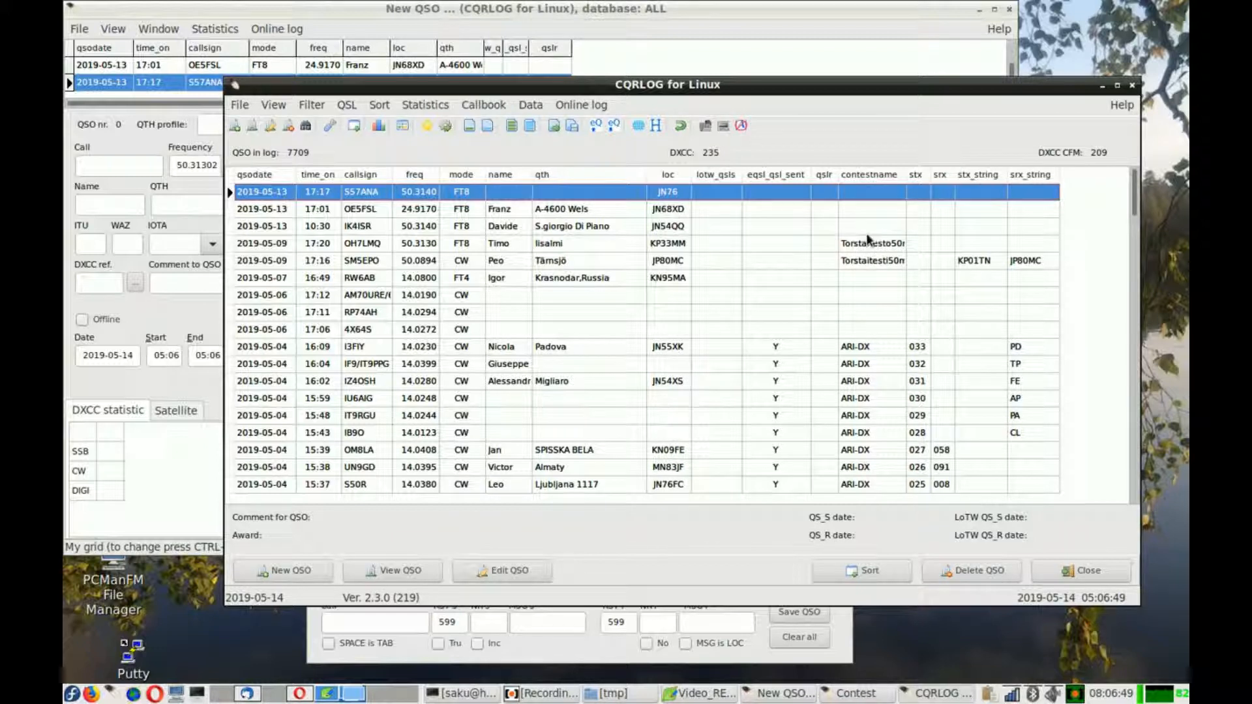
pyautogui.click(662, 247)
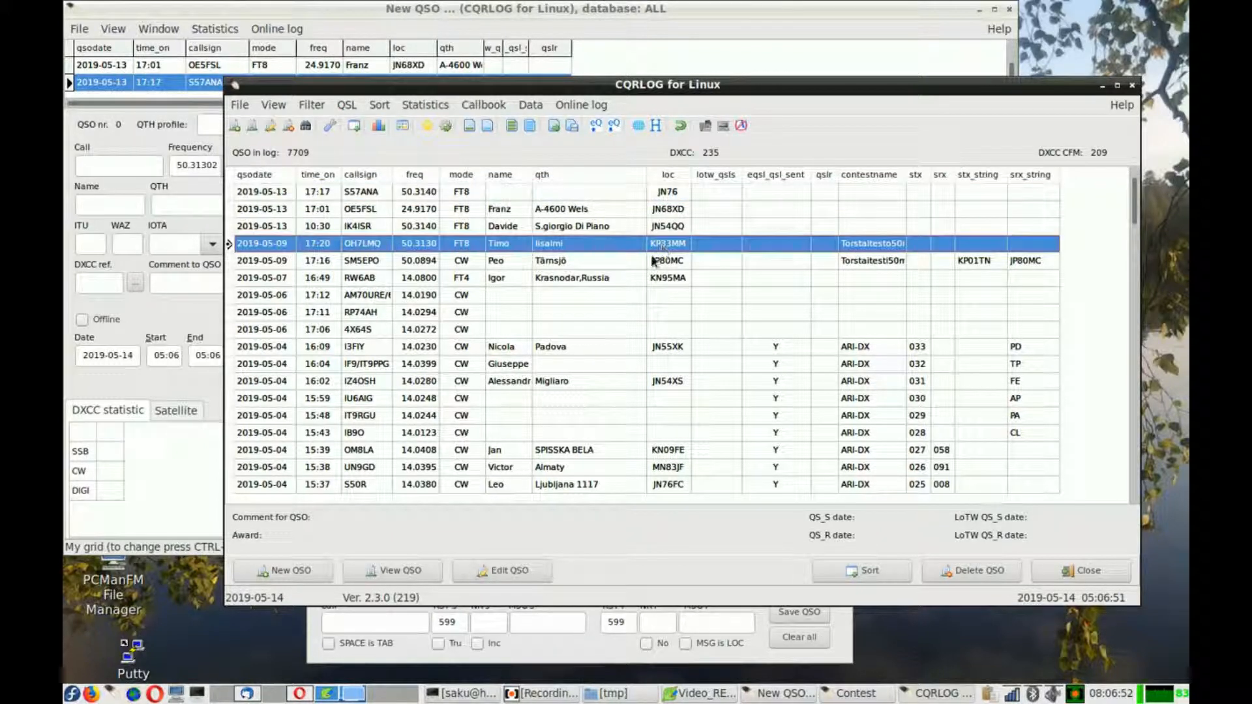
pyautogui.click(500, 570)
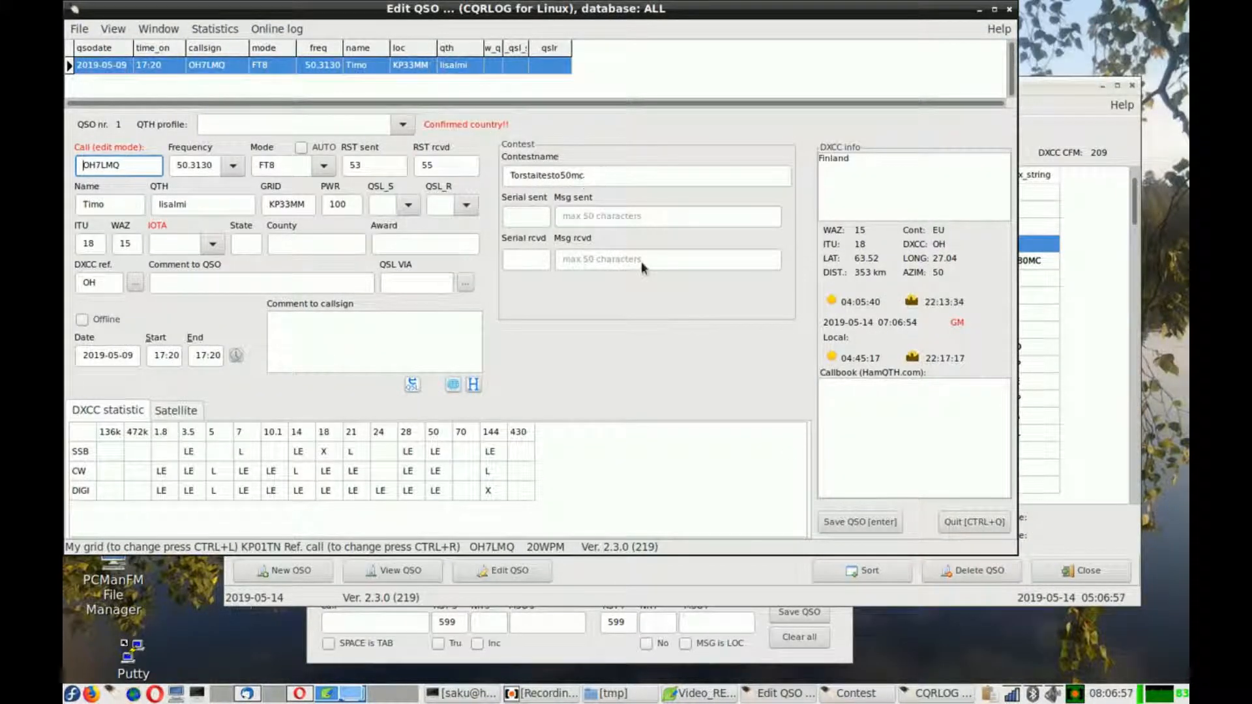
pyautogui.click(877, 525)
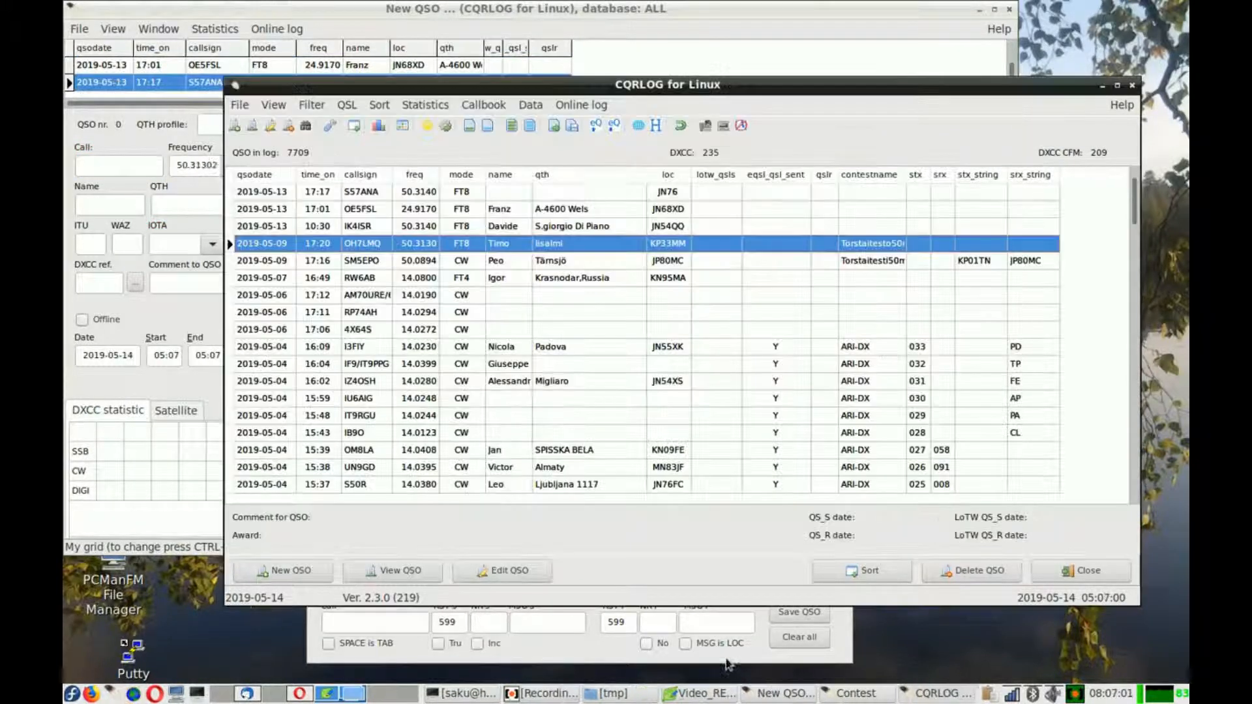
# - Close the Contest window and shrink the New QSO window back to its narrower width
pyautogui.click(728, 648)
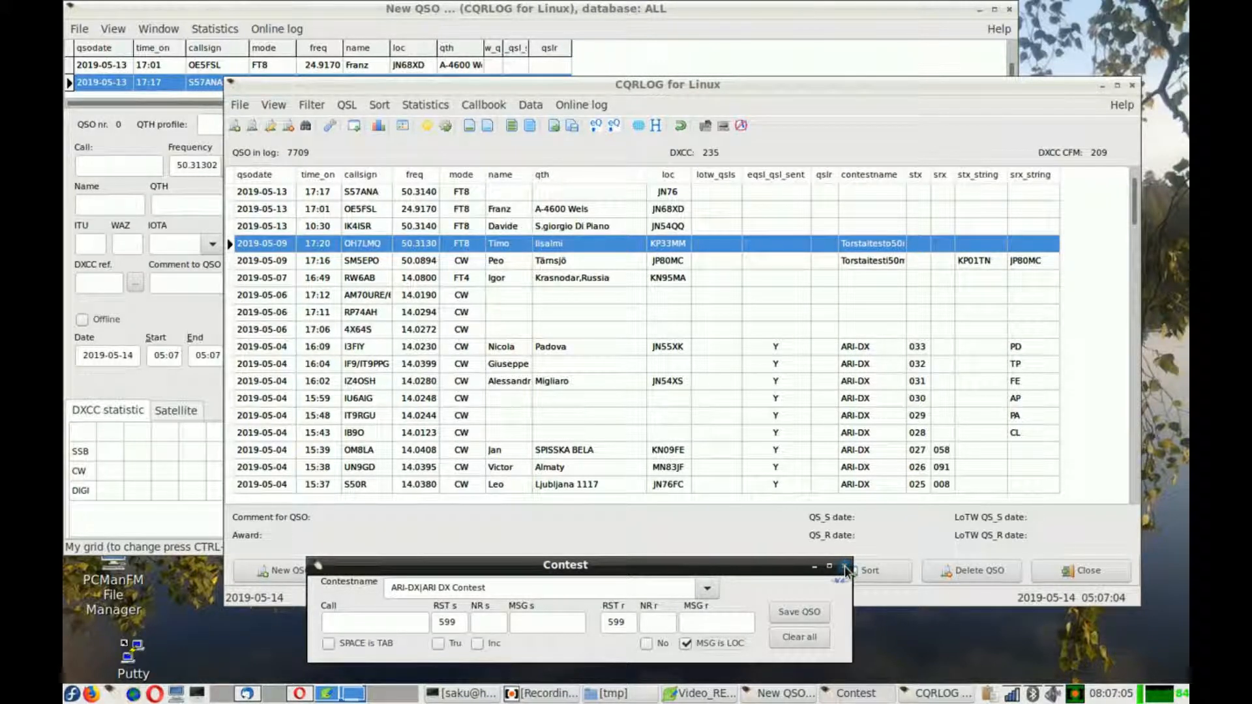
pyautogui.click(844, 566)
pyautogui.click(761, 20)
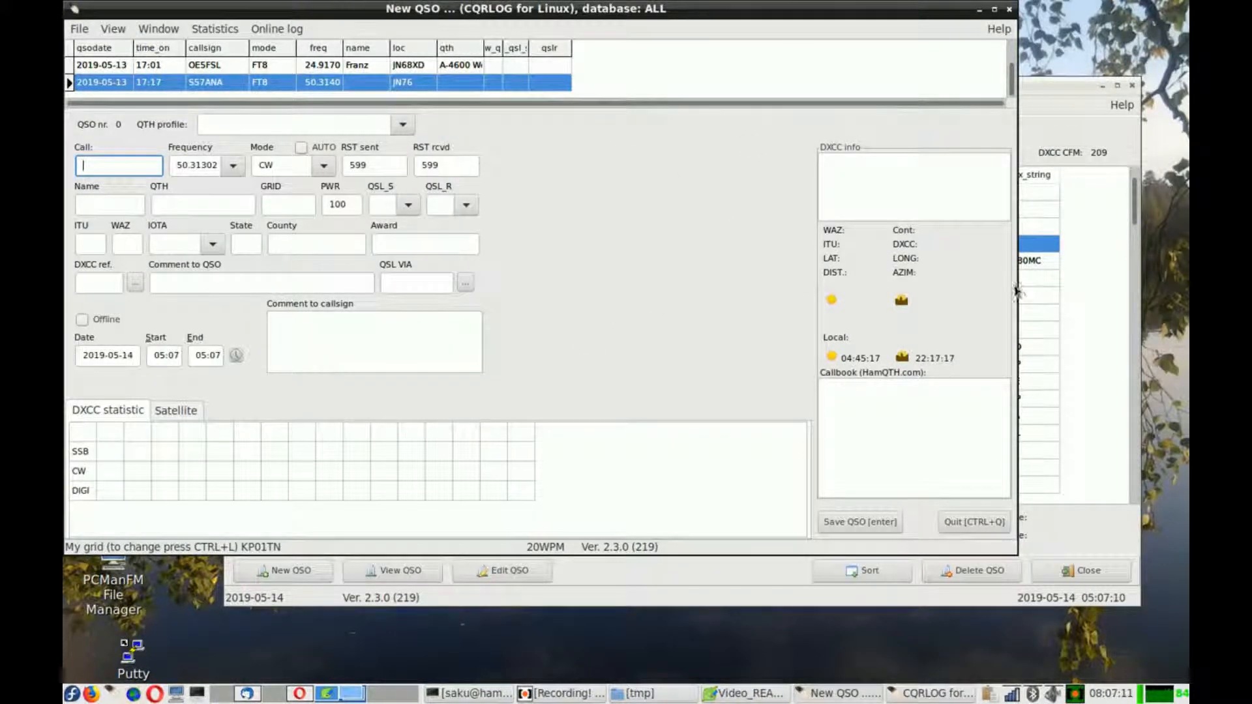
pyautogui.moveTo(1019, 290); pyautogui.dragTo(686, 273)
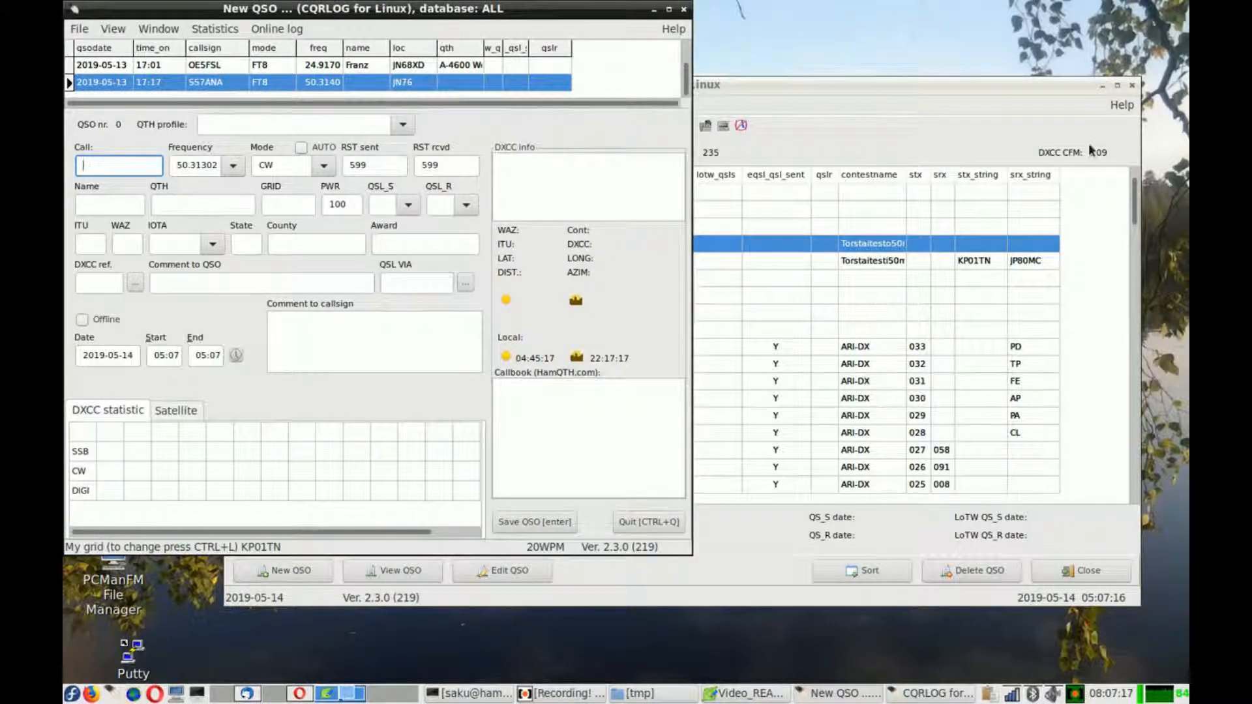
pyautogui.click(1132, 88)
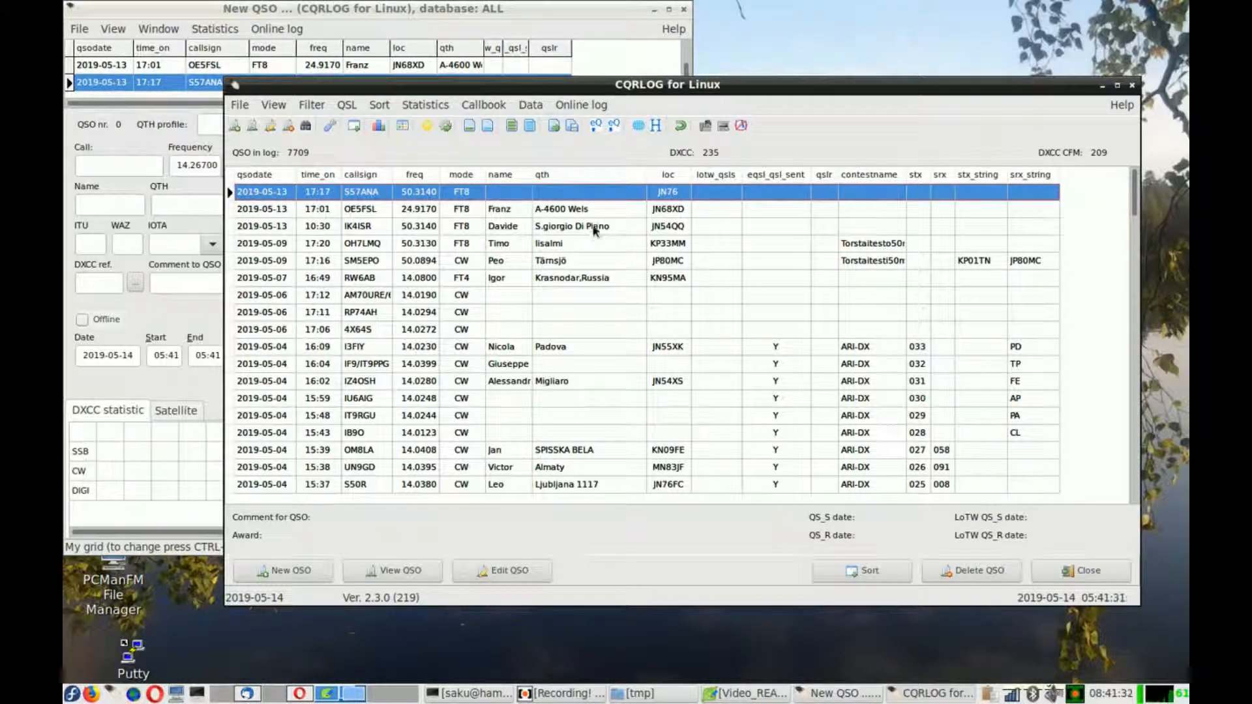
pyautogui.moveTo(649, 174); pyautogui.dragTo(567, 180)
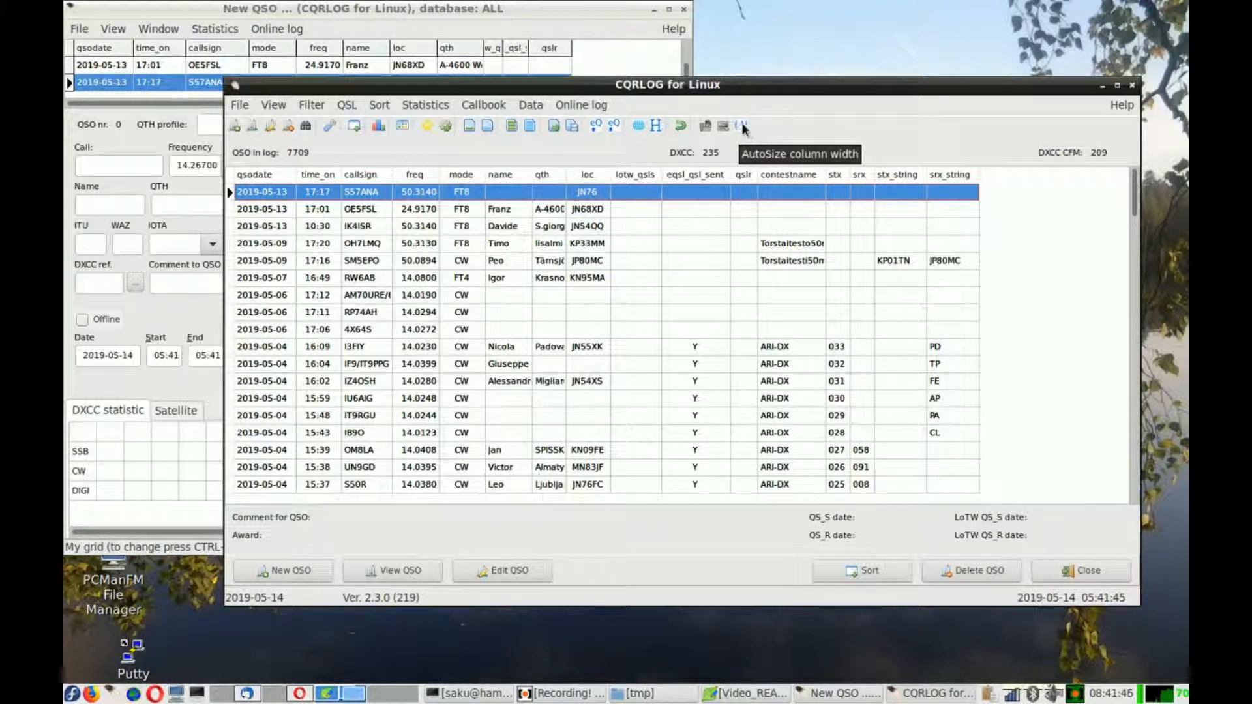
pyautogui.click(543, 226)
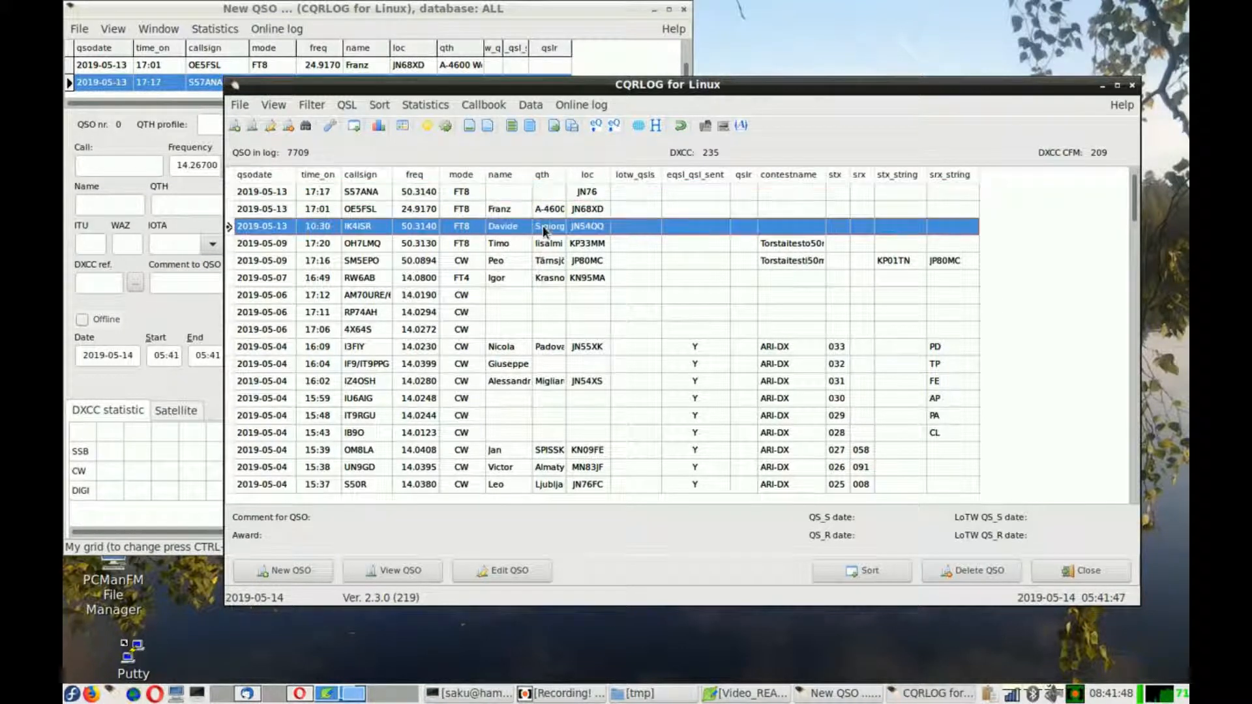
pyautogui.click(484, 570)
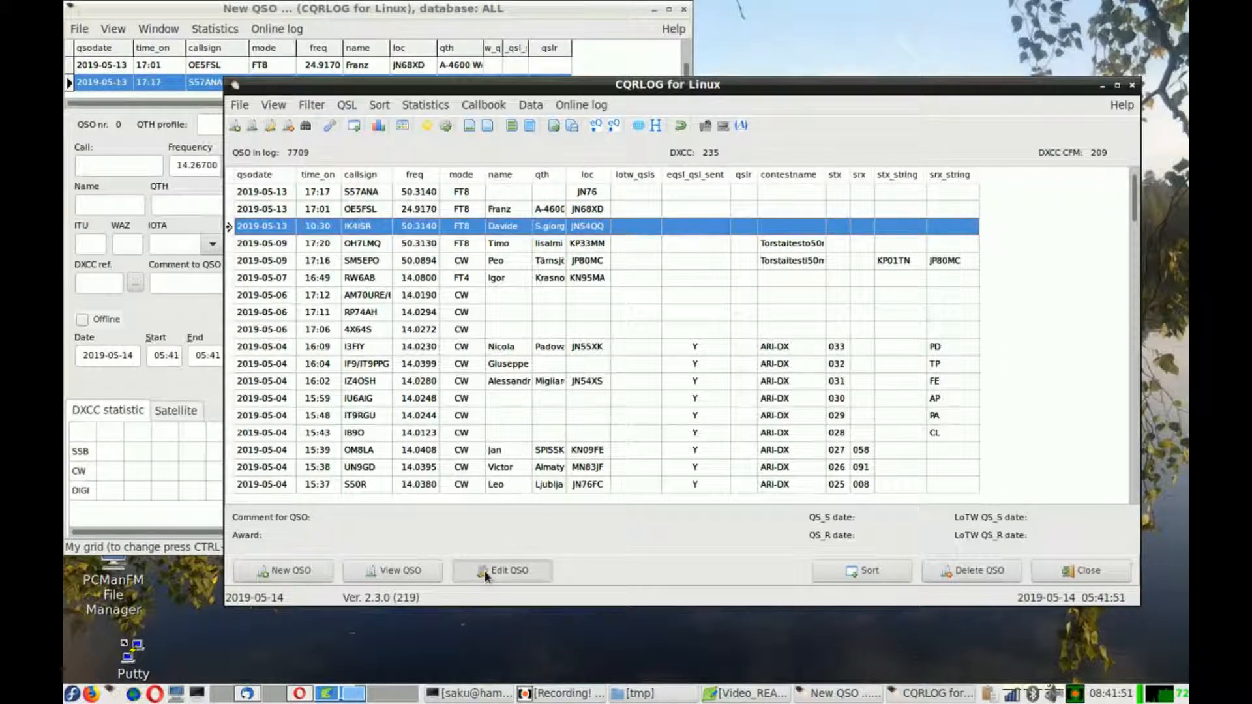
pyautogui.click(534, 522)
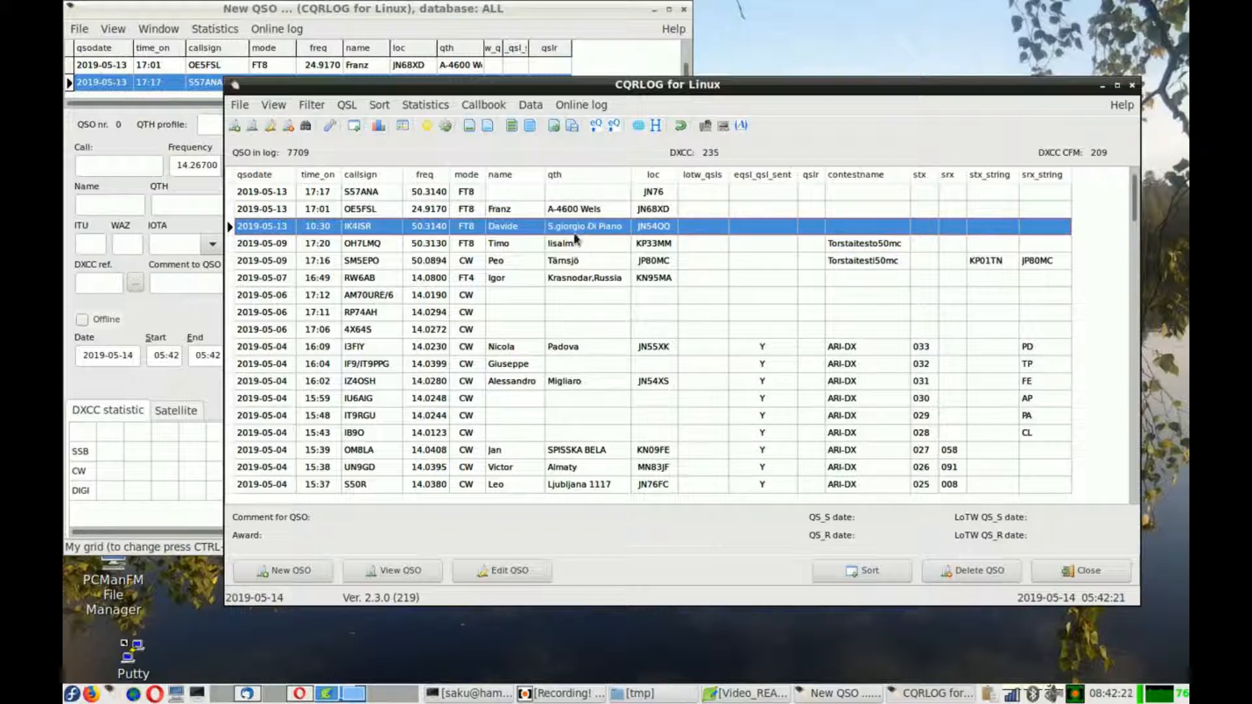
pyautogui.click(582, 195)
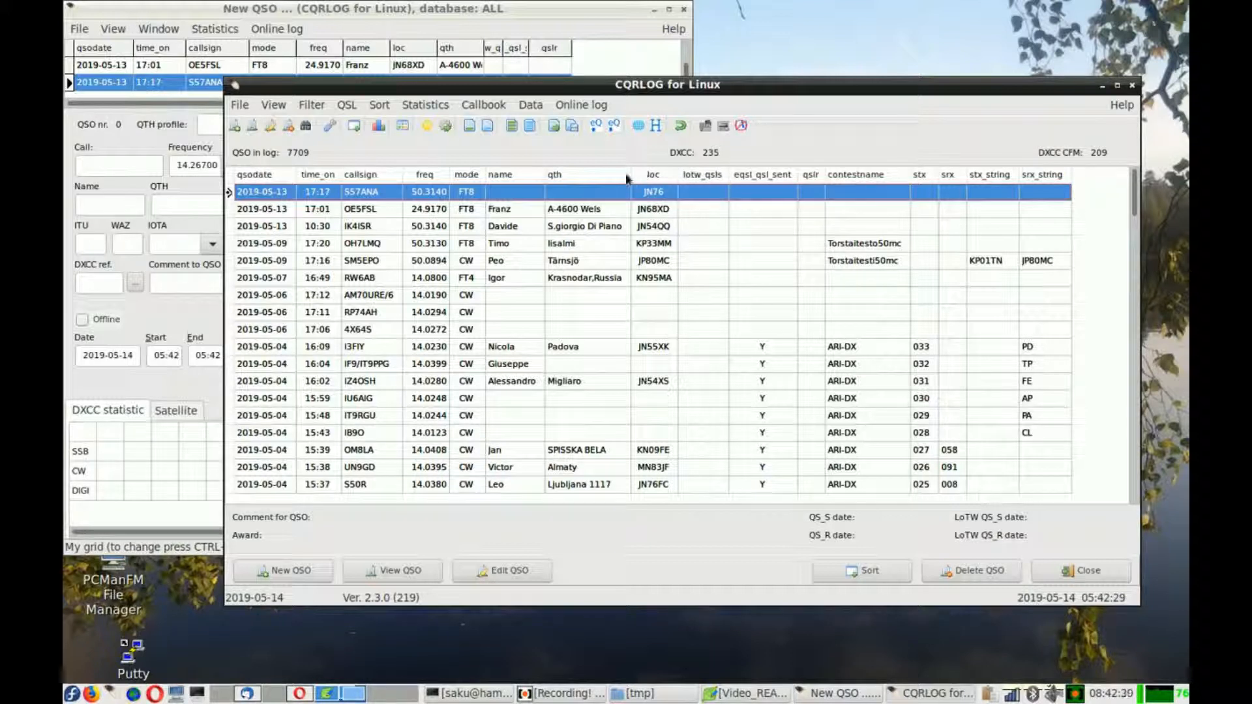
pyautogui.moveTo(631, 174); pyautogui.dragTo(587, 175)
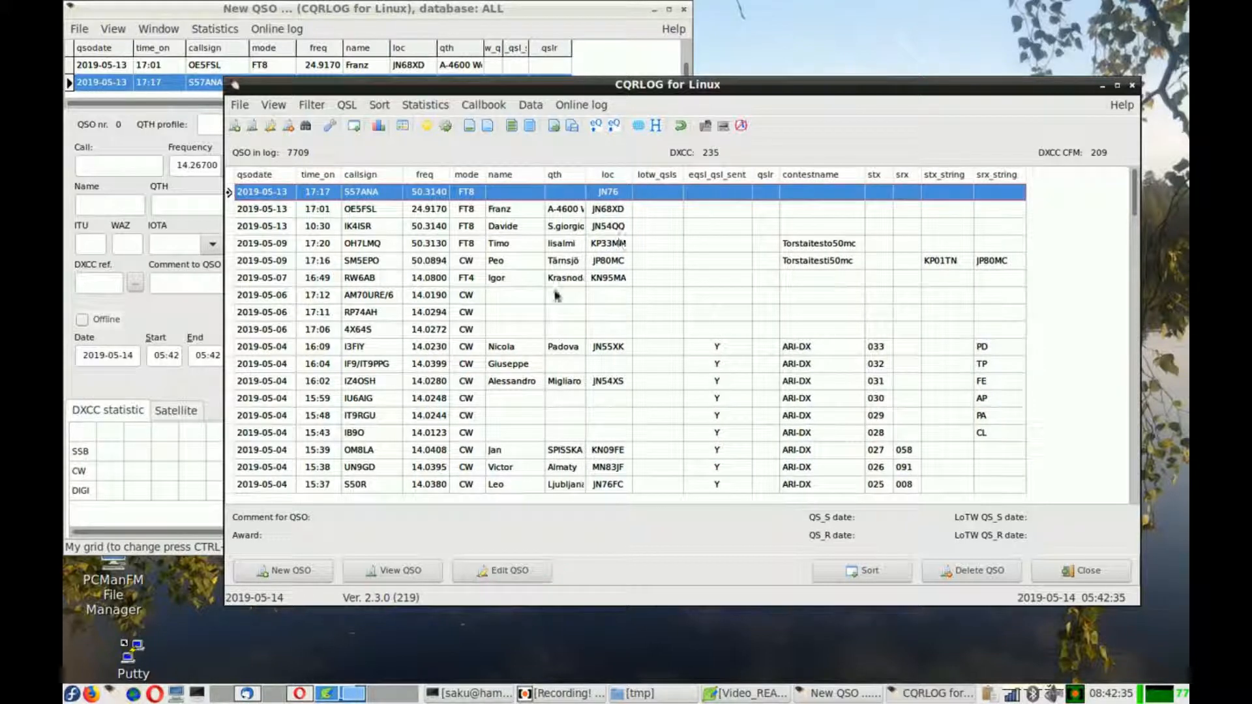
pyautogui.click(559, 229)
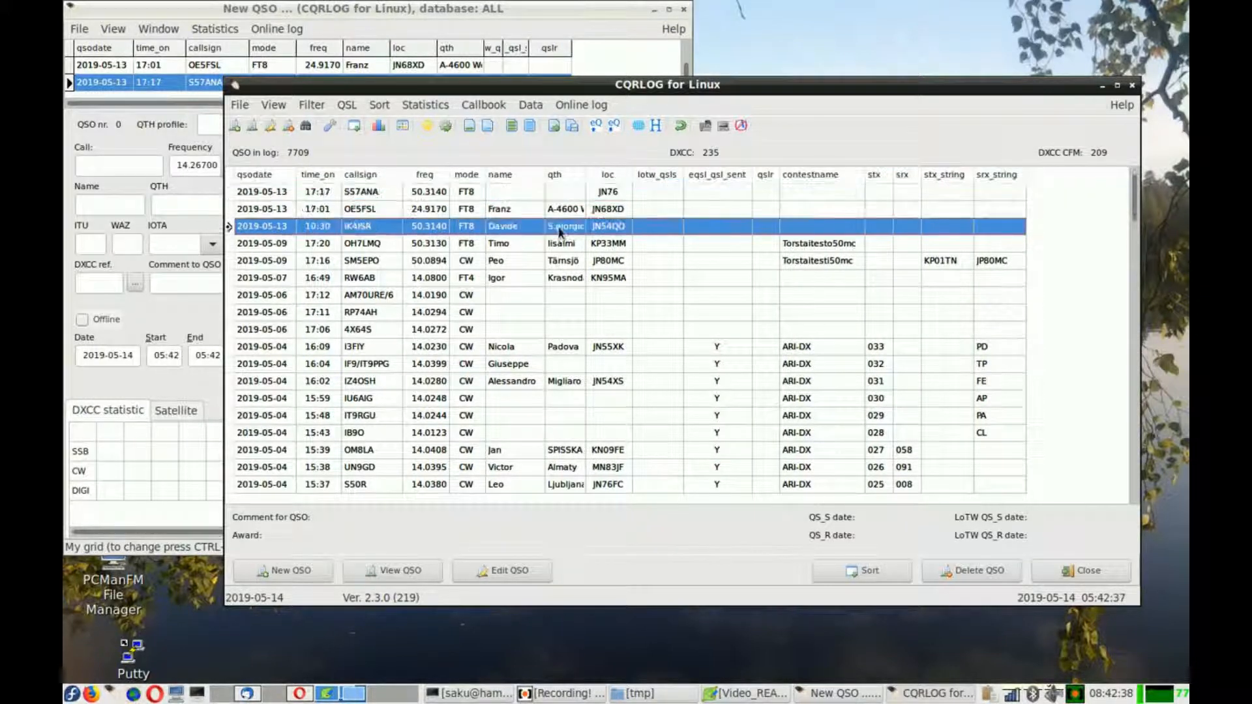
pyautogui.click(519, 576)
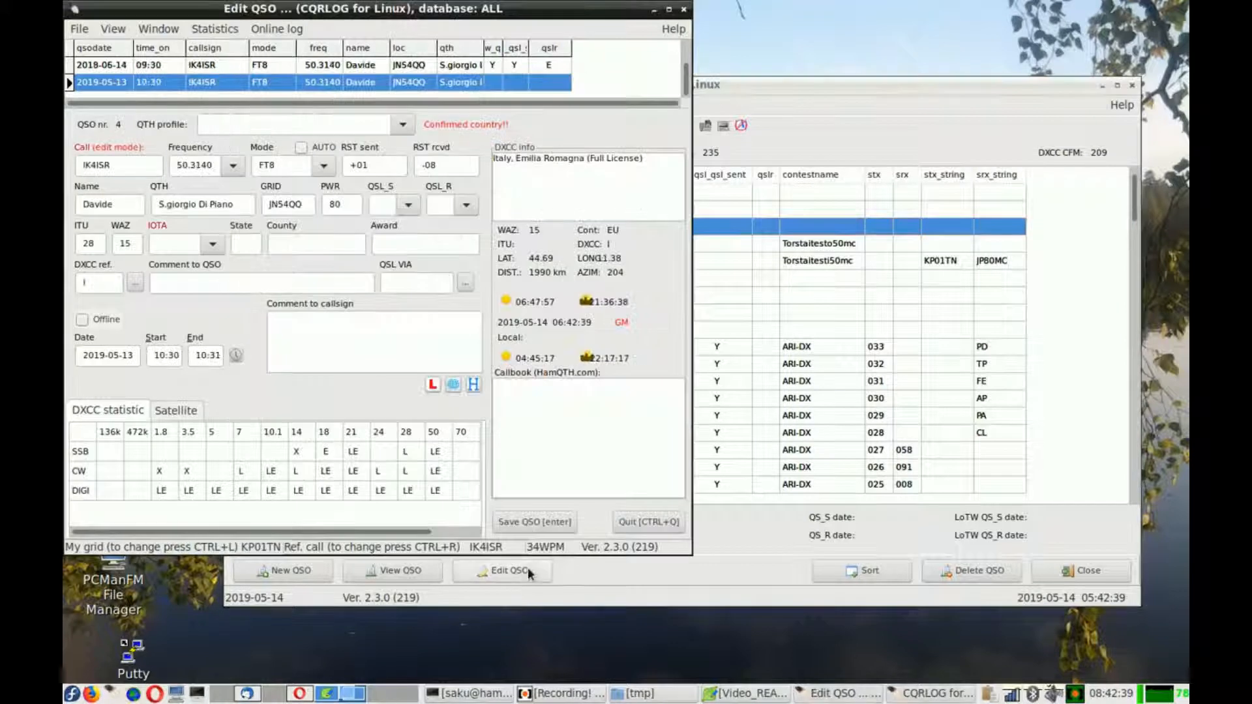
pyautogui.click(543, 519)
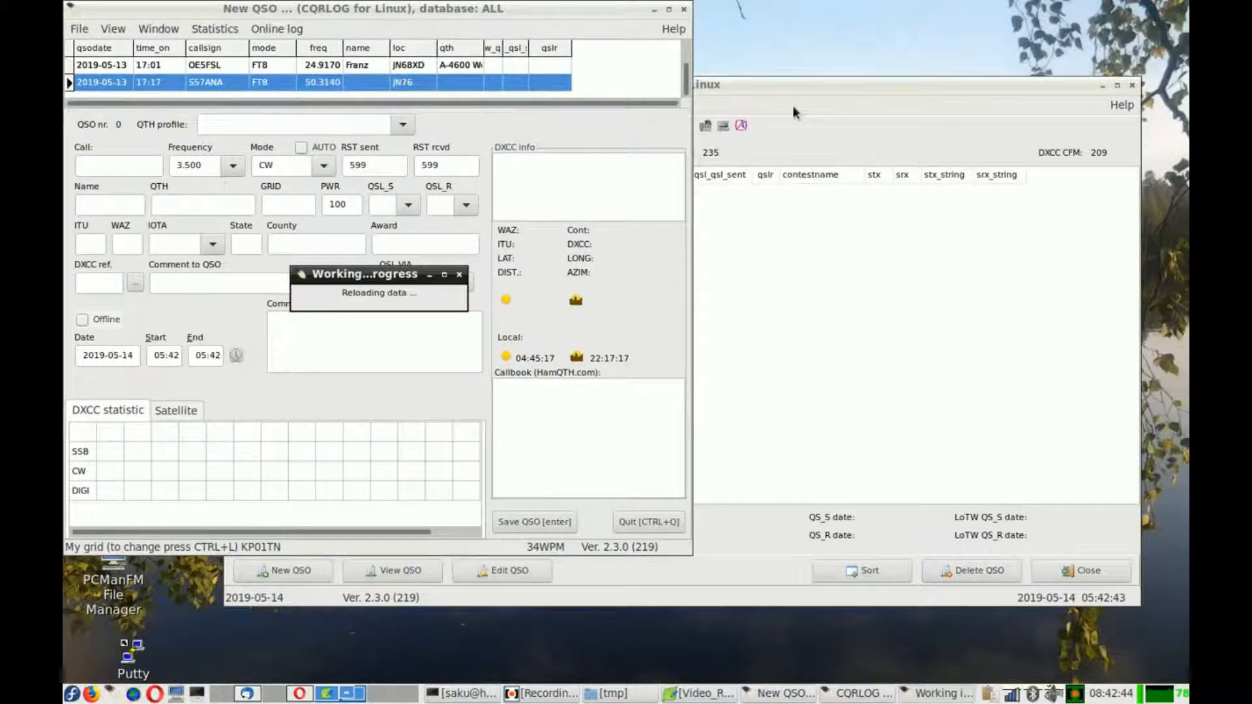
pyautogui.click(794, 99)
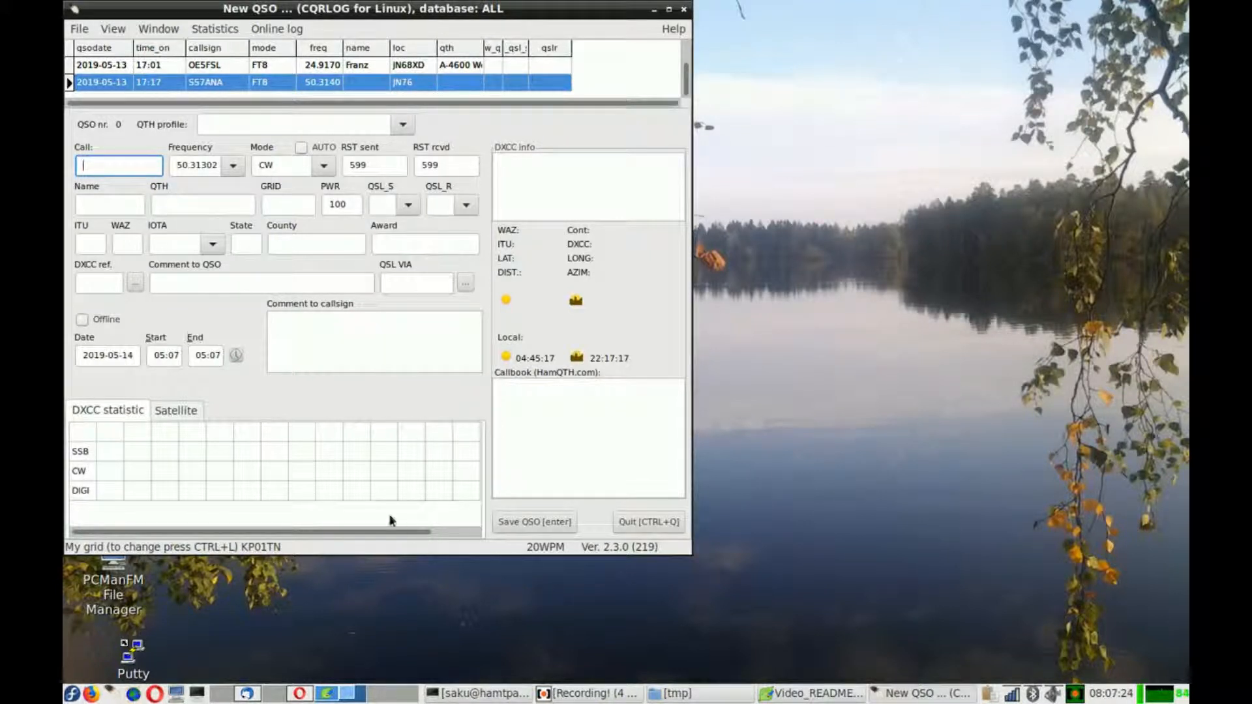
# - Open the CW type and CW Fx keys windows
pyautogui.click(169, 31)
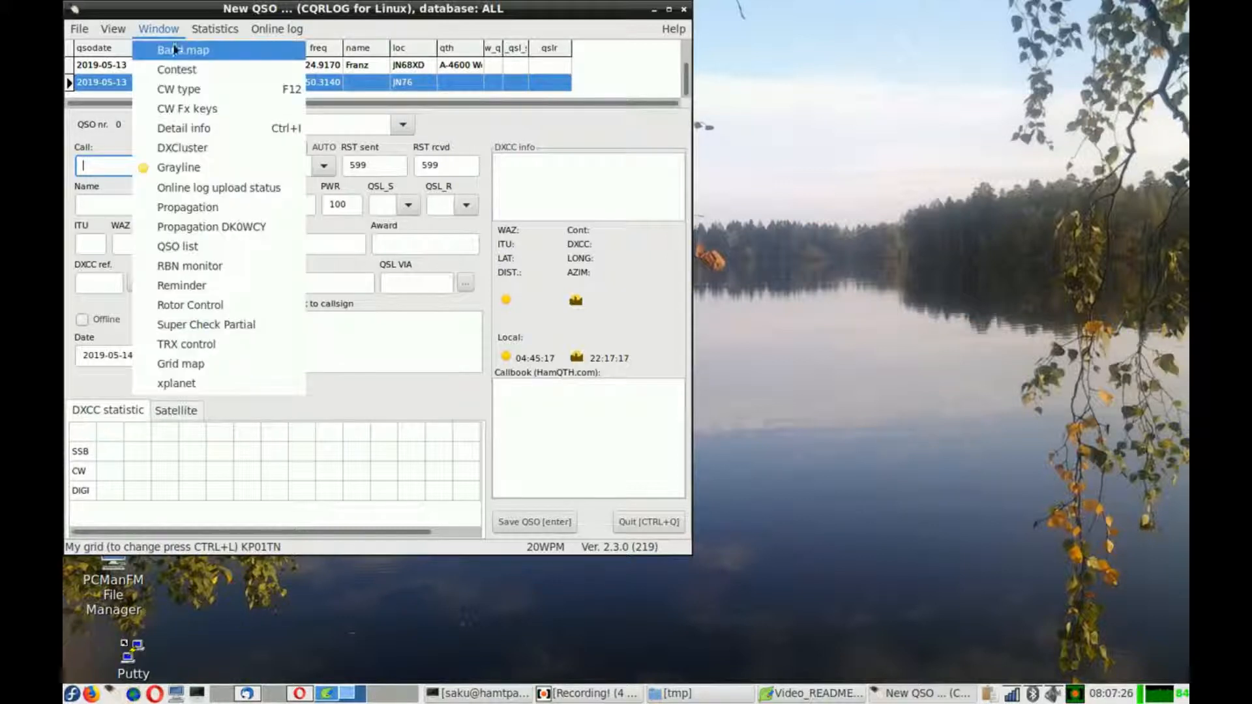
pyautogui.click(180, 88)
pyautogui.click(172, 30)
pyautogui.click(182, 108)
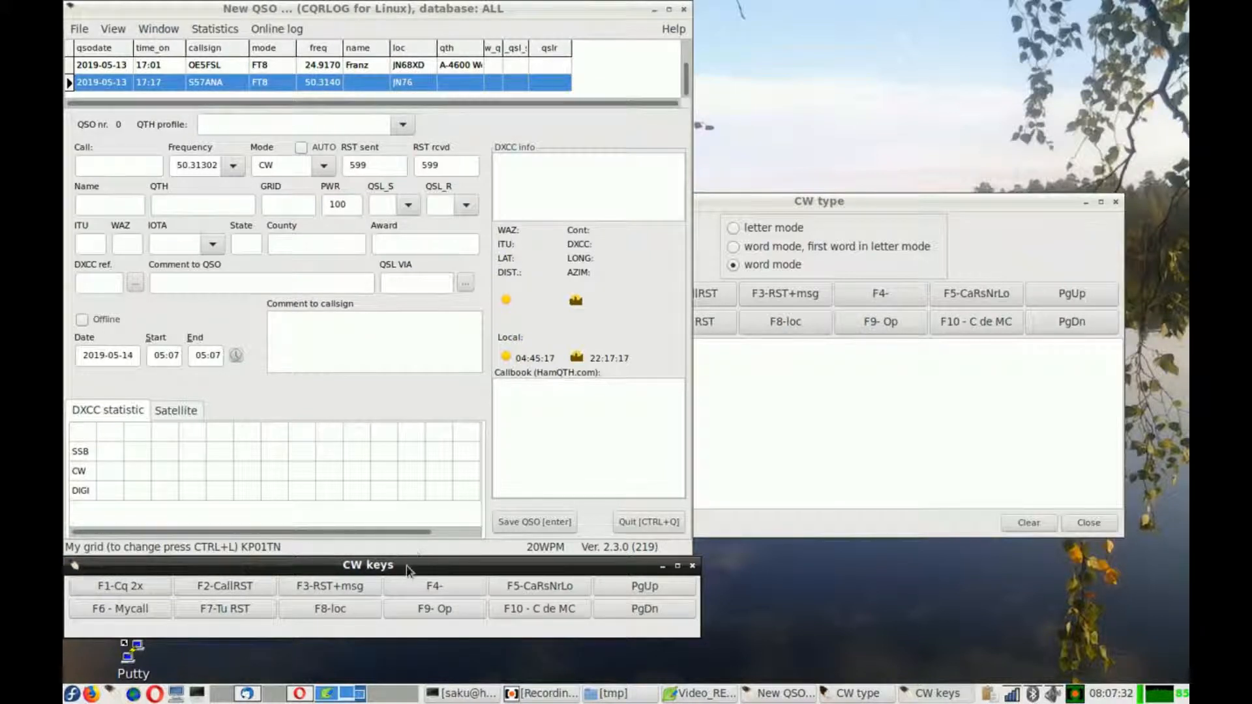
# - Send several CW memory messages, including F1 Cq 2x, F2 CallRST, F6 Mycall and F7 Tu RST
pyautogui.click(106, 589)
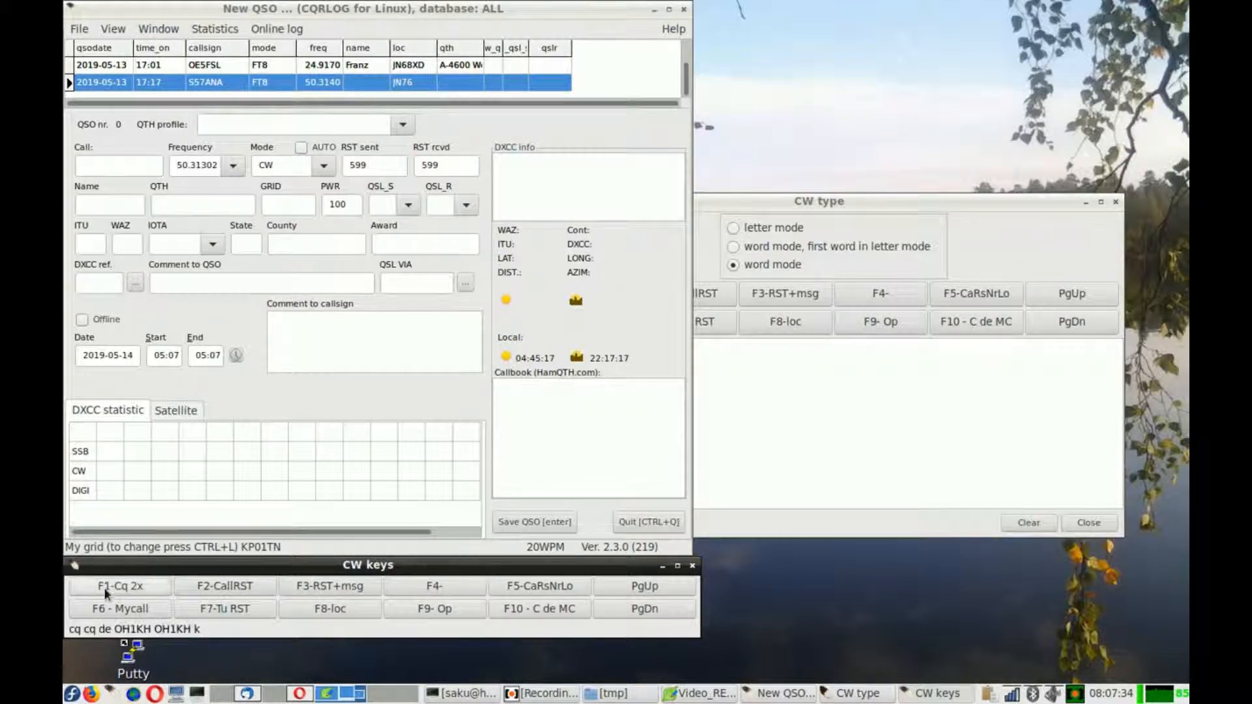
pyautogui.click(215, 586)
pyautogui.click(152, 586)
pyautogui.click(147, 610)
pyautogui.click(228, 612)
pyautogui.click(246, 590)
pyautogui.click(314, 588)
pyautogui.click(163, 584)
pyautogui.click(137, 163)
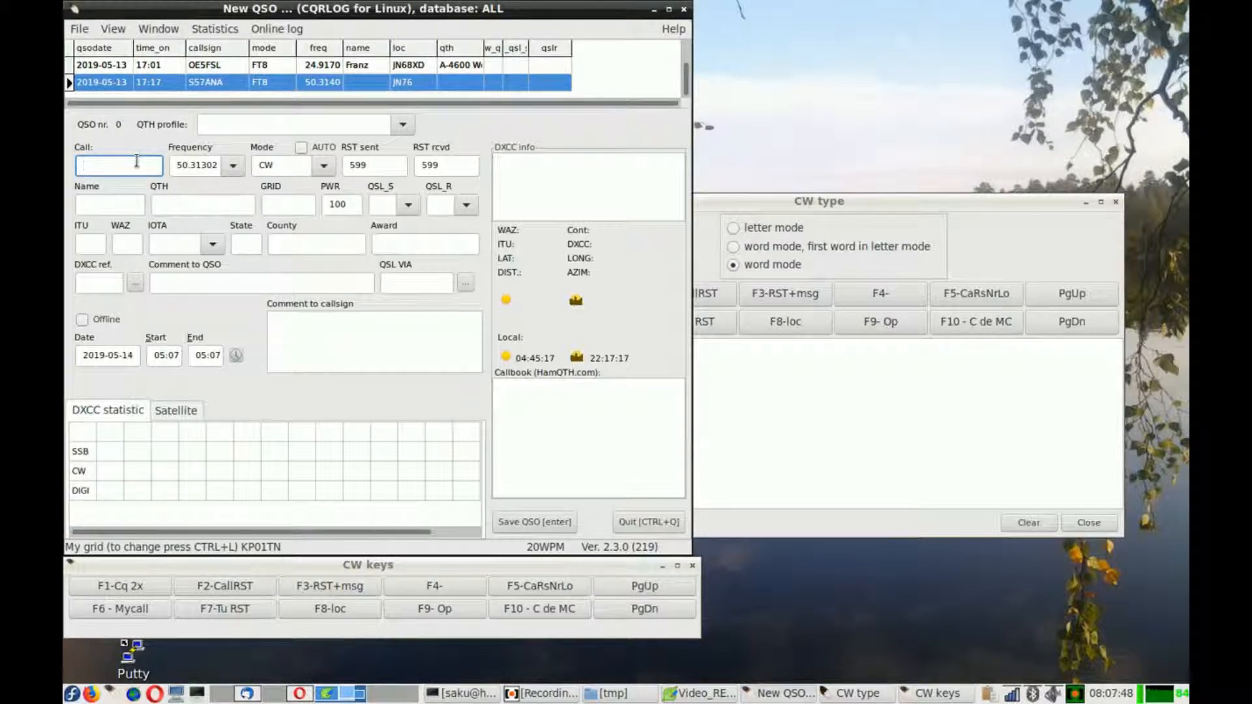
pyautogui.write('OH1KJ')
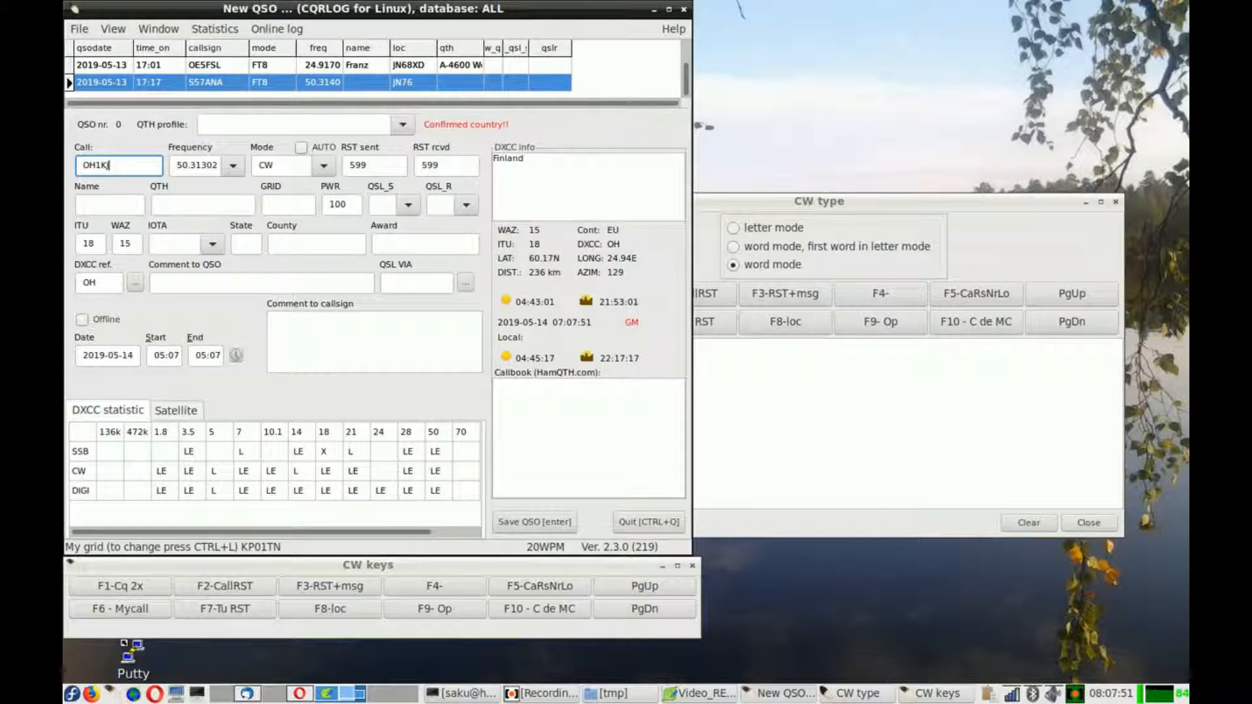
pyautogui.press('Tab')
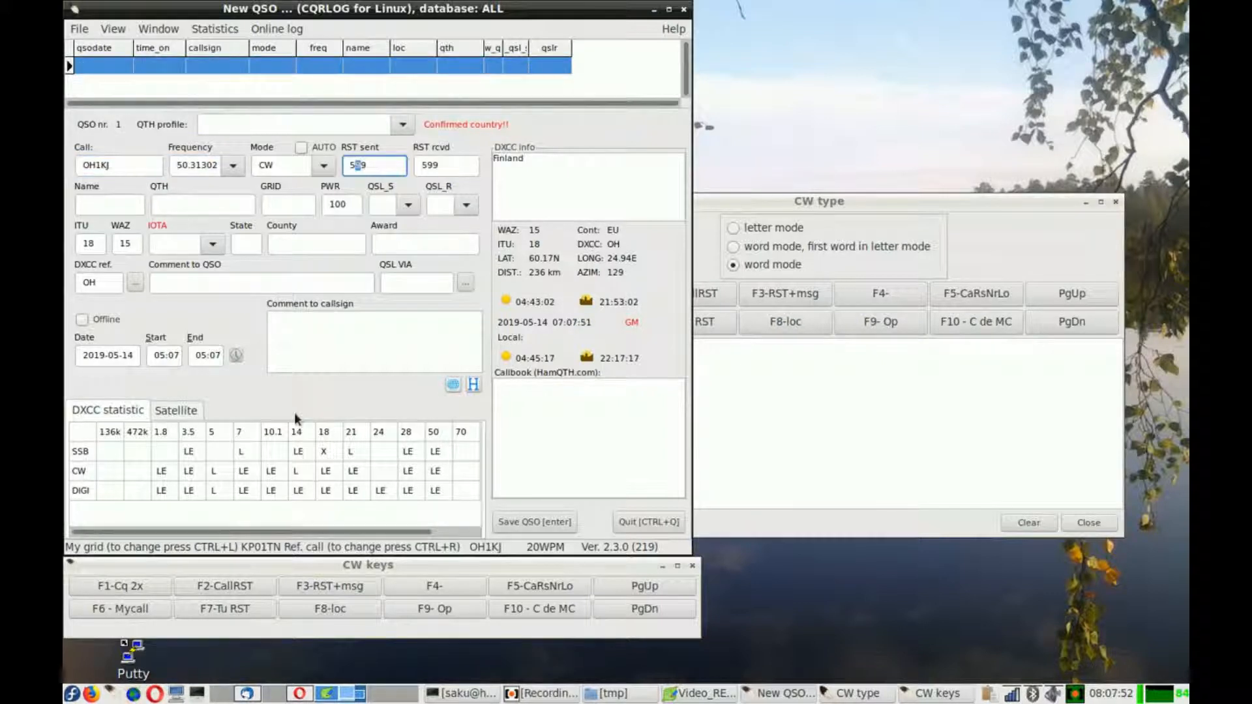
pyautogui.click(215, 587)
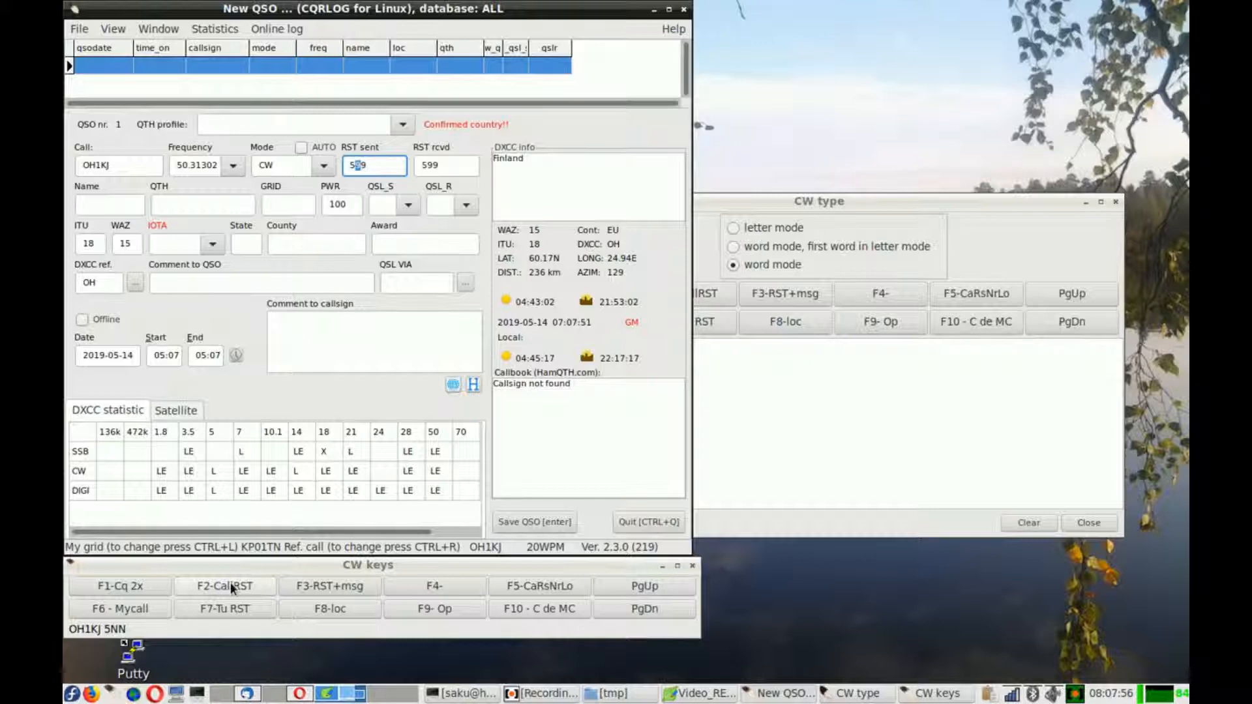
pyautogui.click(236, 587)
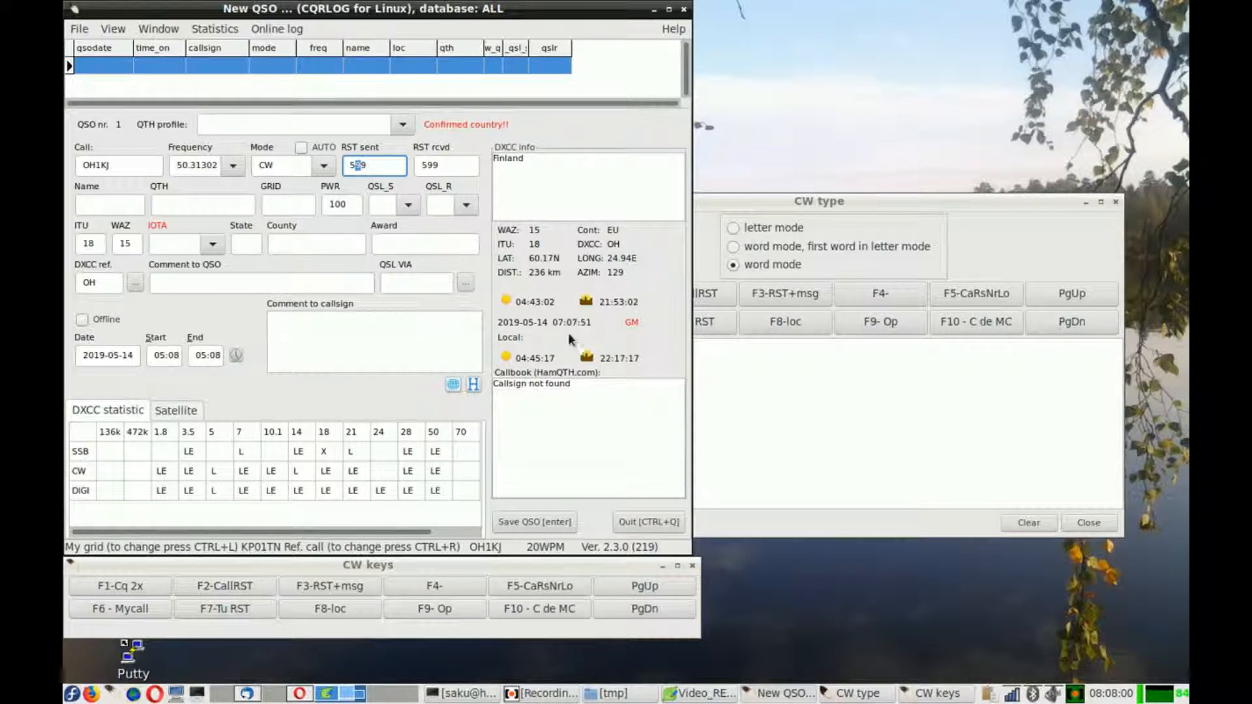
# - Move the CW type window and send memory messages from its own function keys
pyautogui.moveTo(721, 196); pyautogui.dragTo(562, 128)
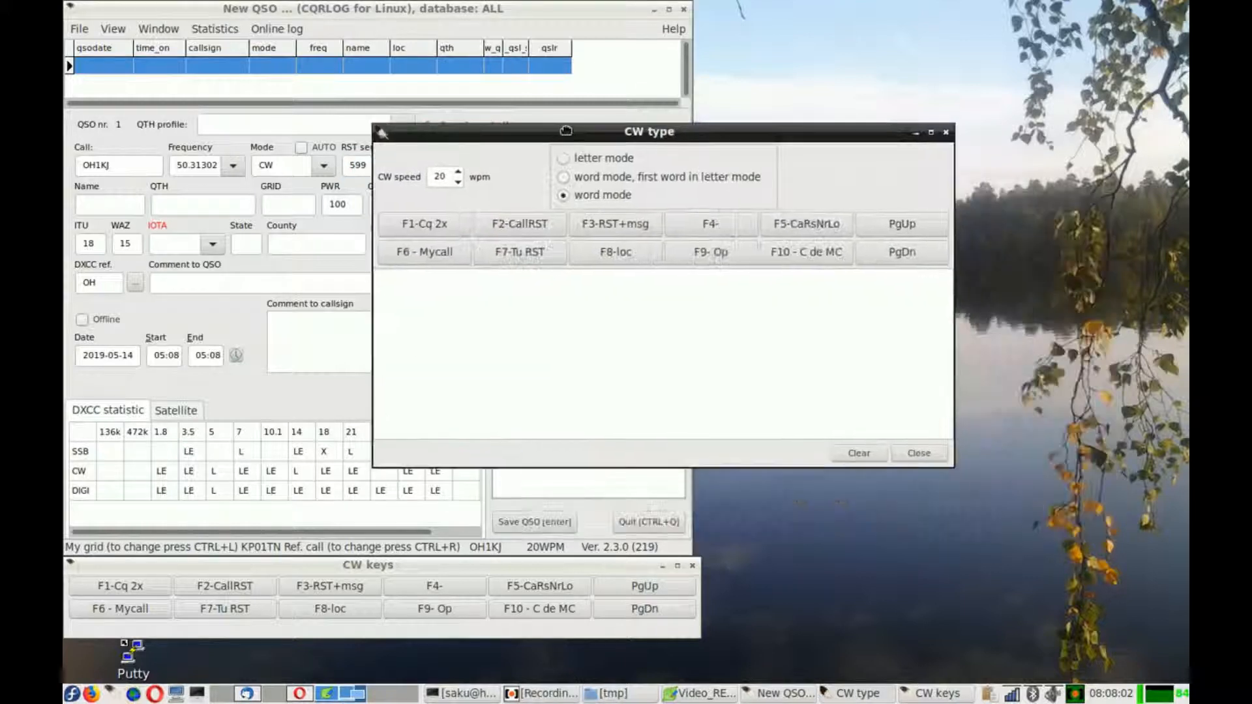
pyautogui.click(413, 225)
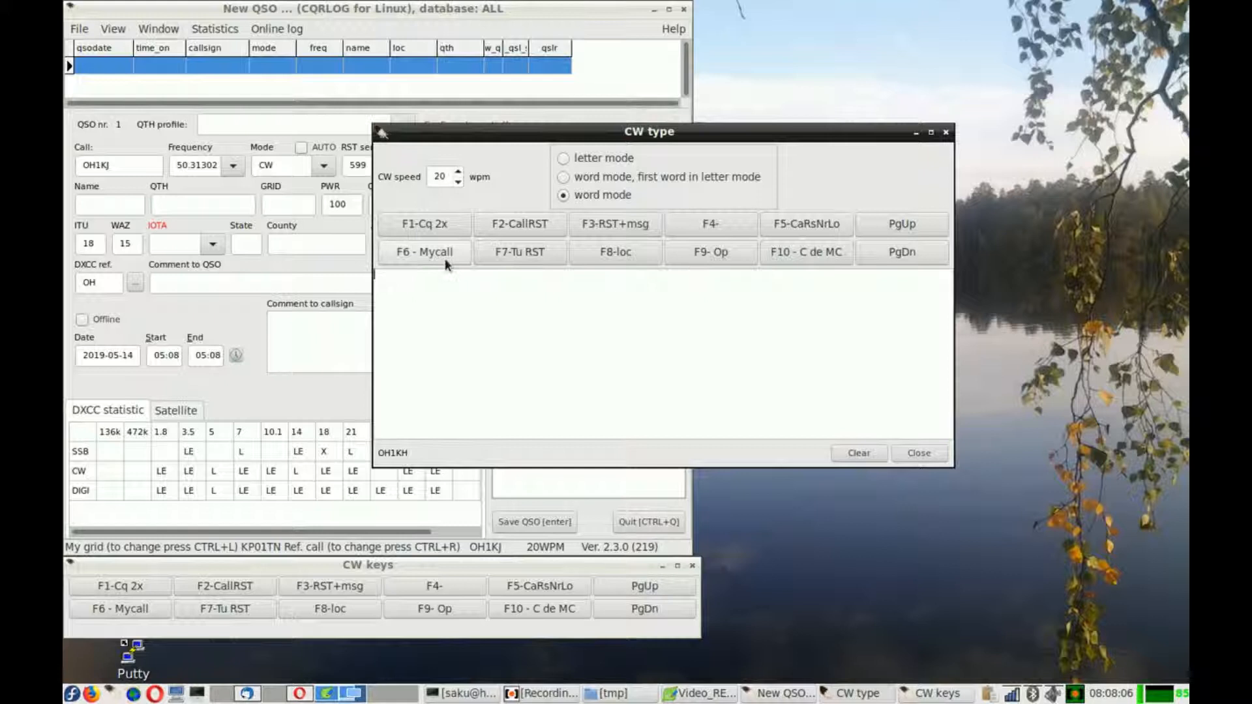
pyautogui.click(498, 243)
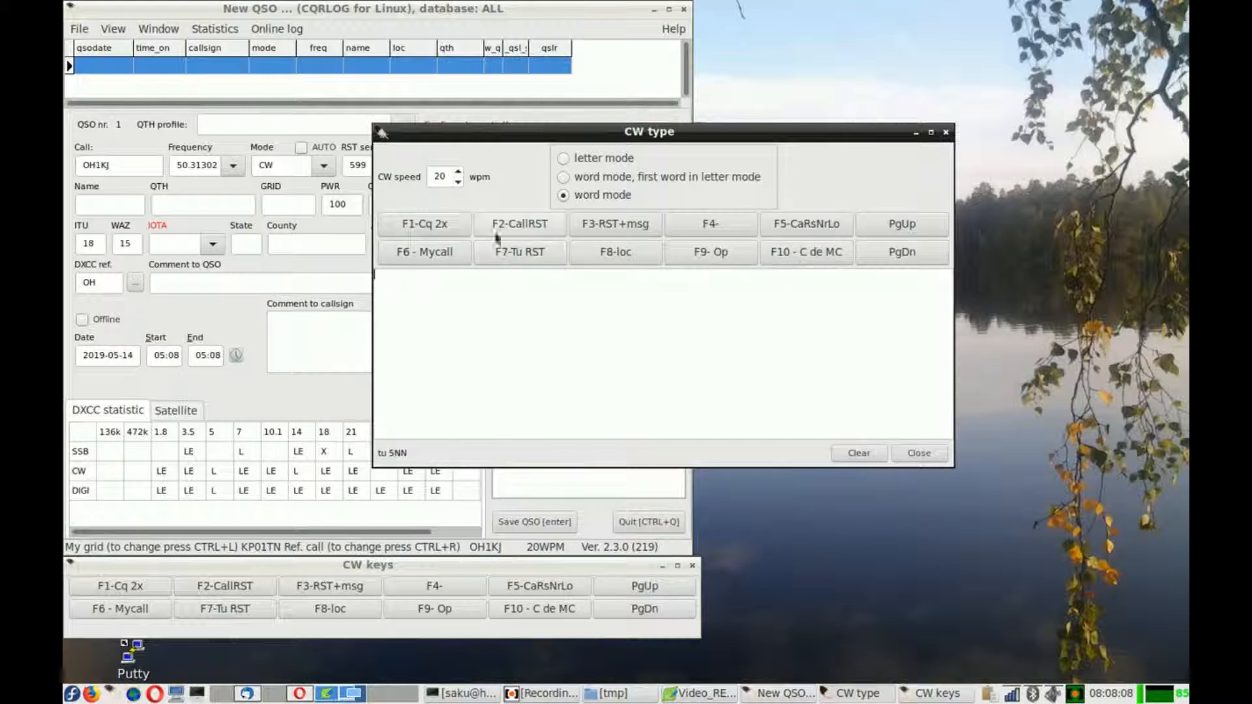
# - Raise the CW speed to 34 wpm using the speed spinner and PgUp keys
pyautogui.click(459, 172)
pyautogui.click(458, 172)
pyautogui.click(458, 172)
pyautogui.click(459, 172)
pyautogui.click(613, 584)
pyautogui.click(616, 586)
pyautogui.click(615, 587)
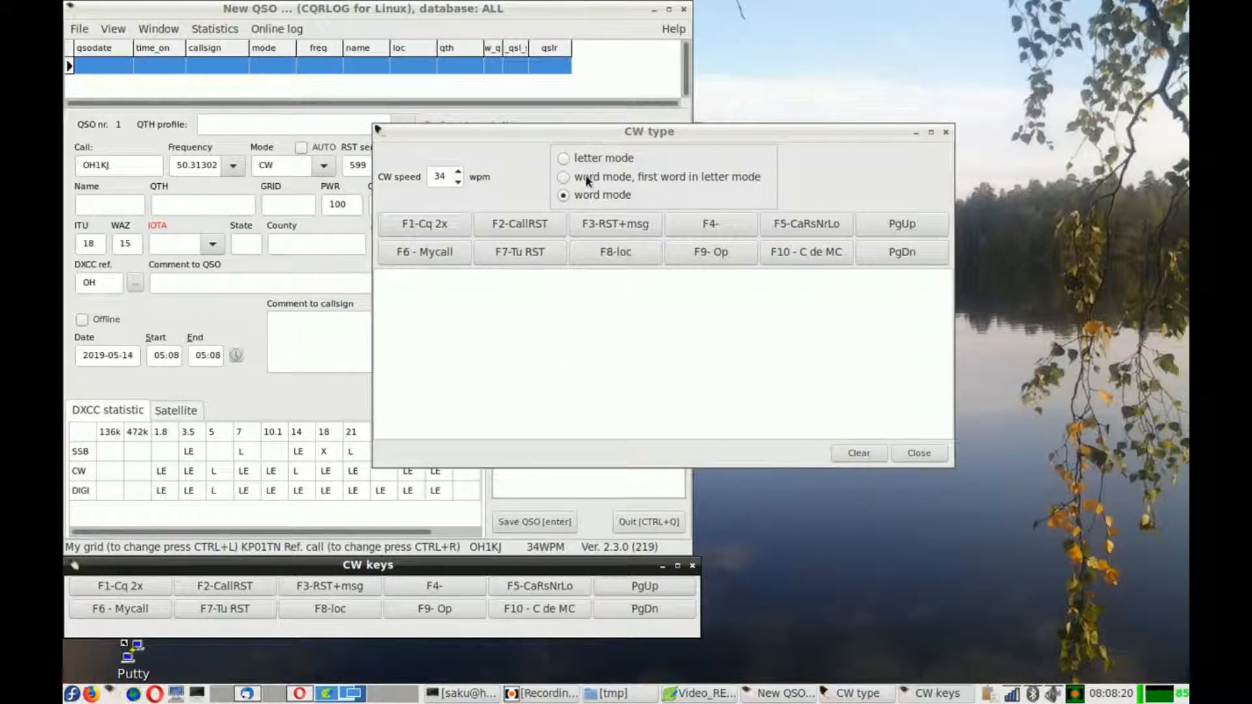
# - Move the CW type window and switch the keyer to letter mode
pyautogui.moveTo(595, 134); pyautogui.dragTo(679, 196)
pyautogui.click(648, 221)
pyautogui.click(647, 257)
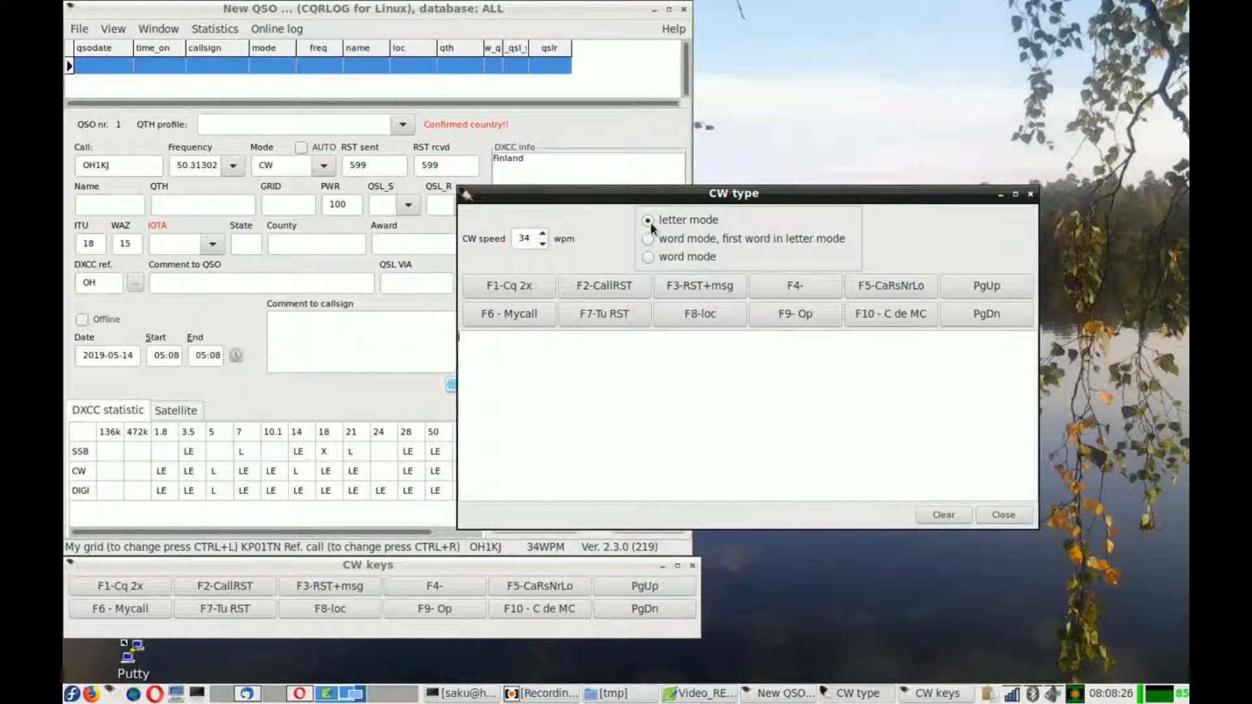
pyautogui.moveTo(654, 198); pyautogui.dragTo(658, 217)
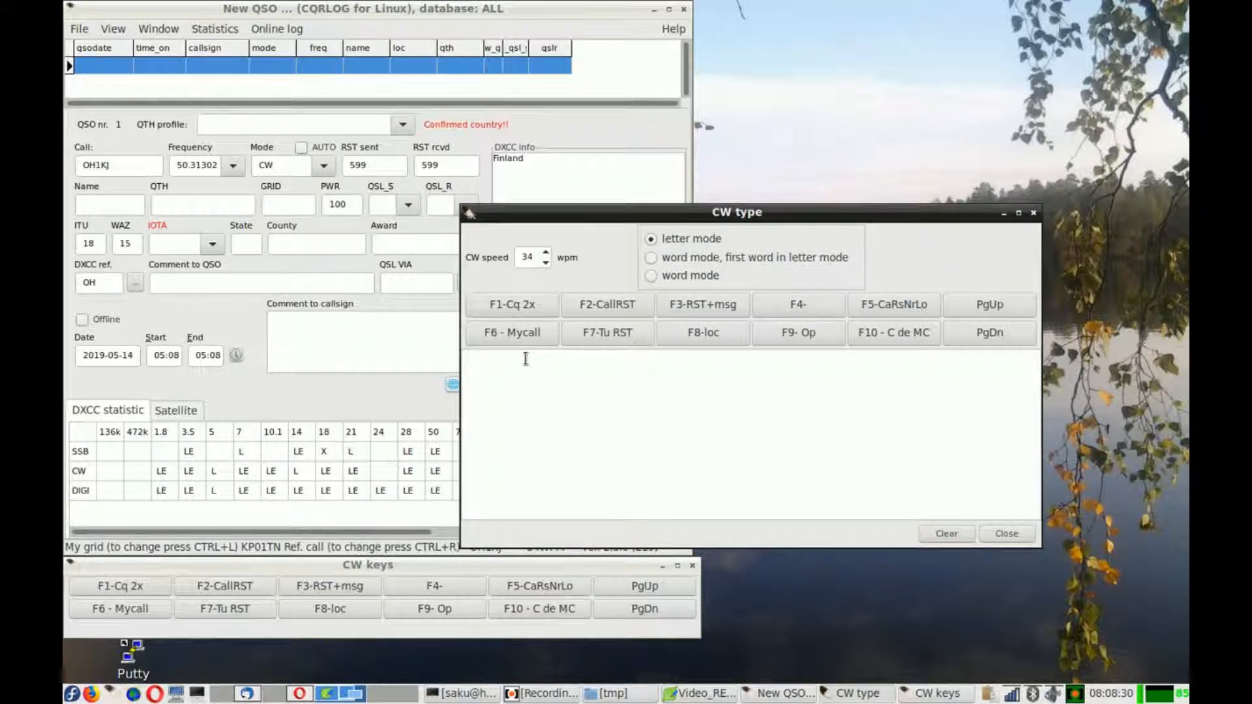
# - Type tpei into the keyer text area and switch to word mode, first word in letter mode
pyautogui.write('tpei')
pyautogui.click(653, 258)
pyautogui.click(650, 239)
pyautogui.click(651, 238)
pyautogui.click(651, 261)
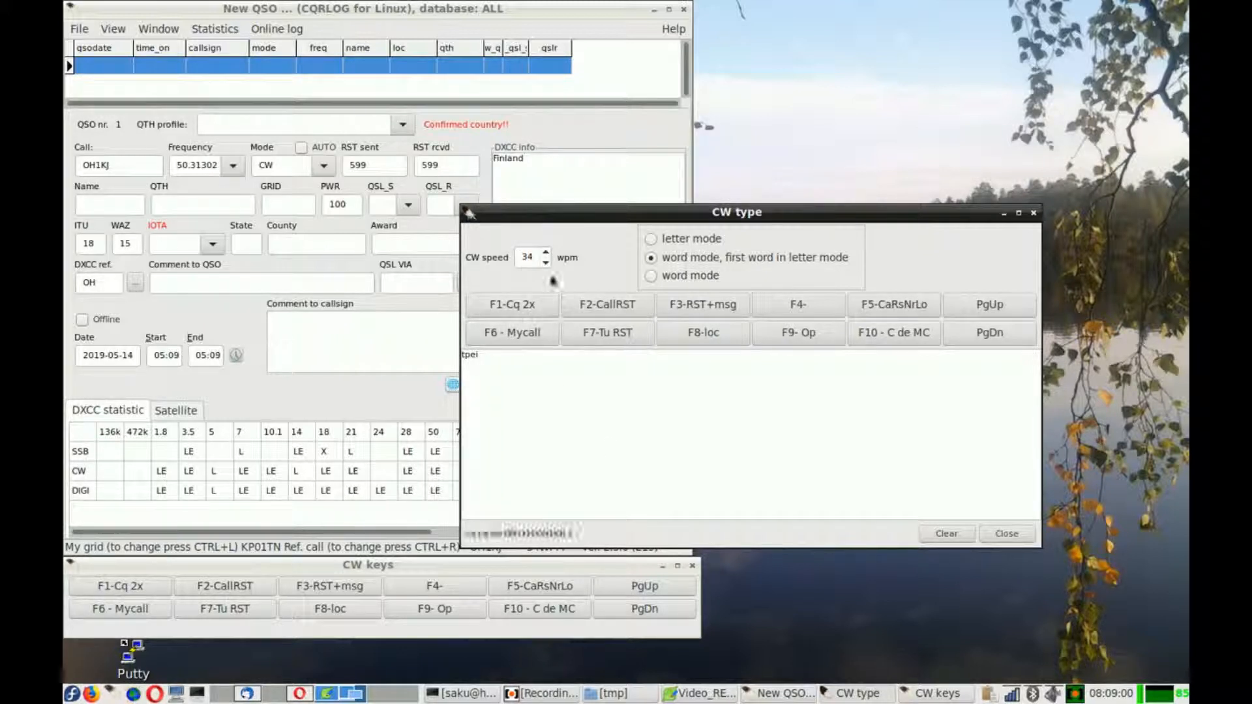
# - Drag the country name Finland from the DXCC info into the keyer text area, then clear the text
pyautogui.click(531, 156)
pyautogui.moveTo(526, 158); pyautogui.dragTo(762, 373)
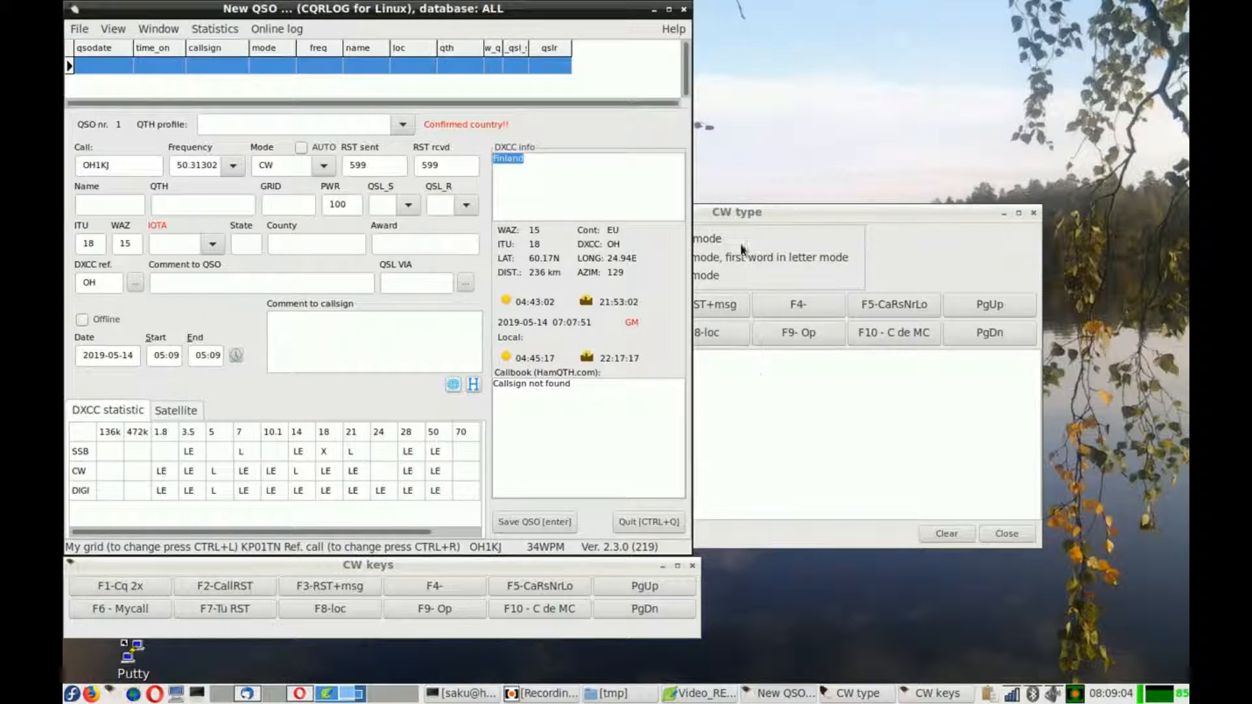
pyautogui.click(745, 221)
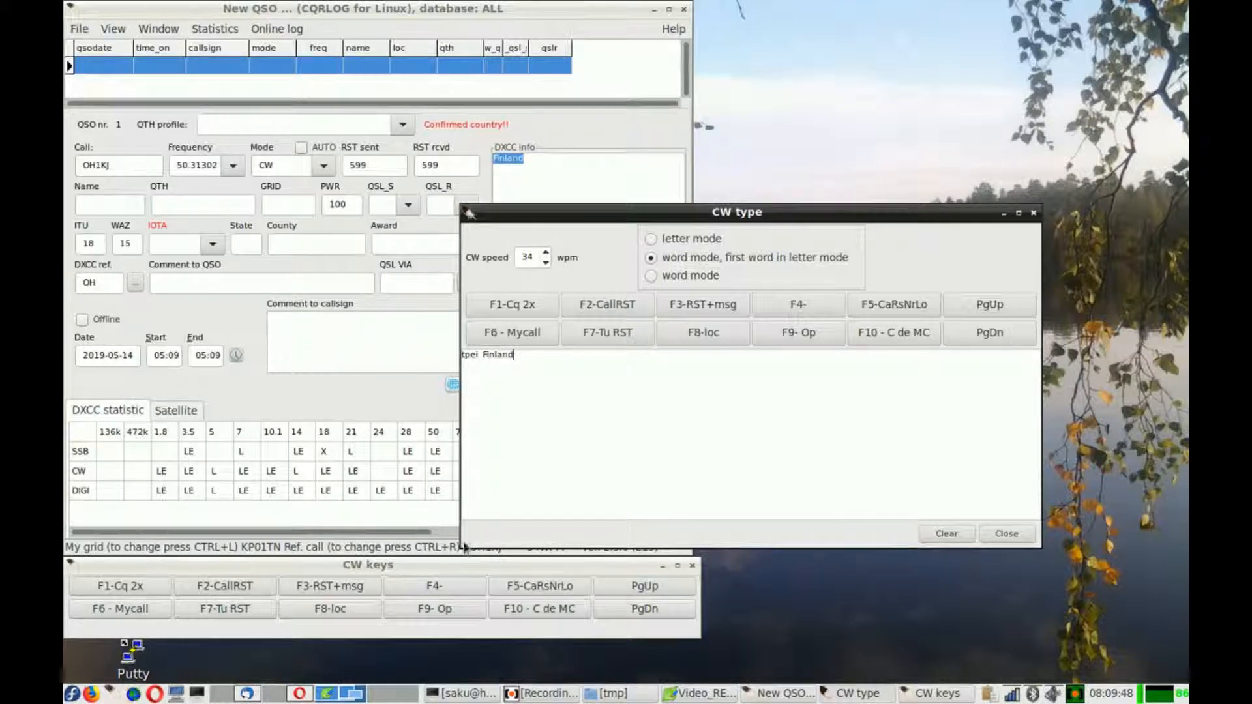
pyautogui.click(948, 535)
# - Resize the CW type and CW keys windows
pyautogui.click(460, 550)
pyautogui.click(787, 497)
pyautogui.moveTo(464, 549); pyautogui.dragTo(372, 491)
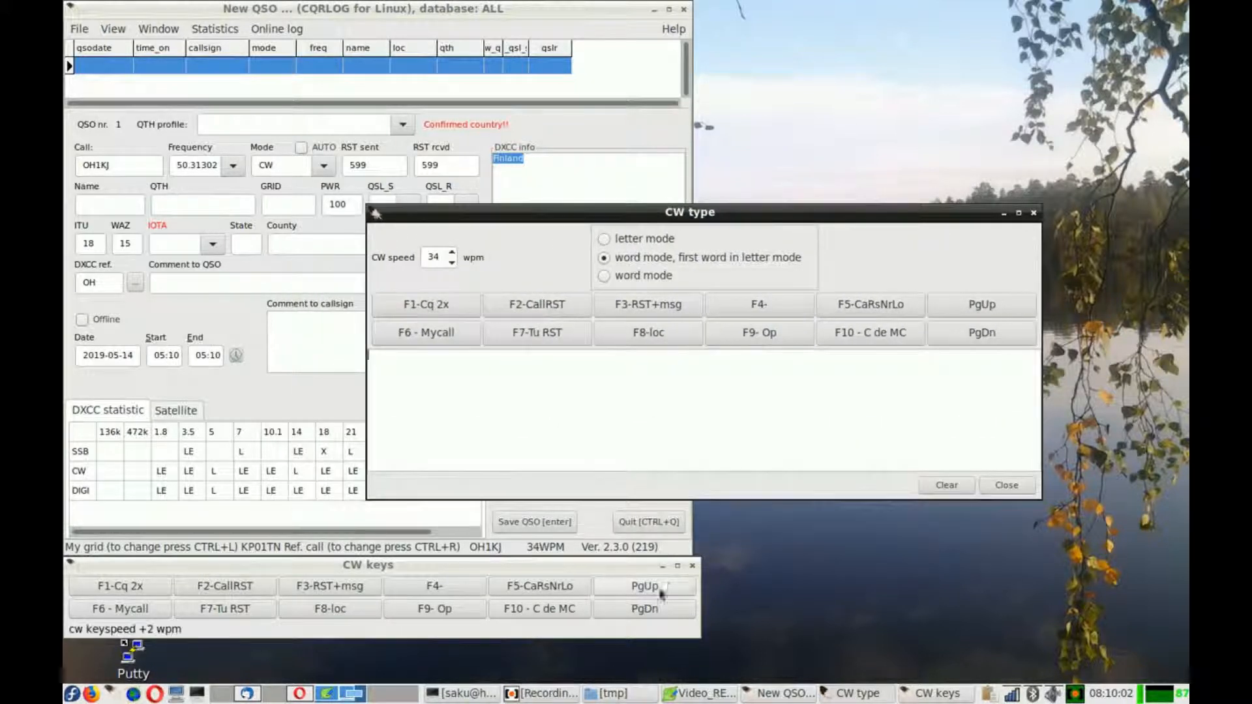
pyautogui.click(619, 567)
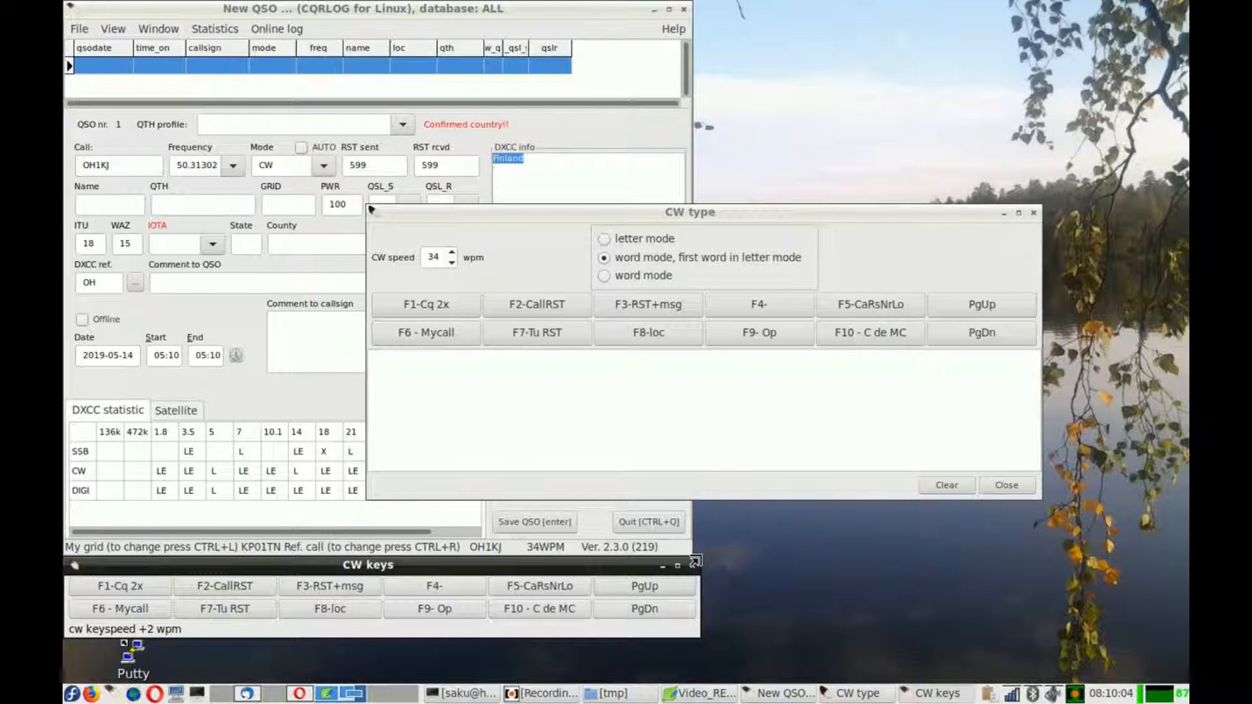
pyautogui.moveTo(696, 564)
pyautogui.mouseDown()
pyautogui.moveTo(941, 572)
pyautogui.moveTo(965, 496)
pyautogui.moveTo(964, 567)
pyautogui.moveTo(603, 558)
pyautogui.moveTo(688, 560)
pyautogui.mouseUp()
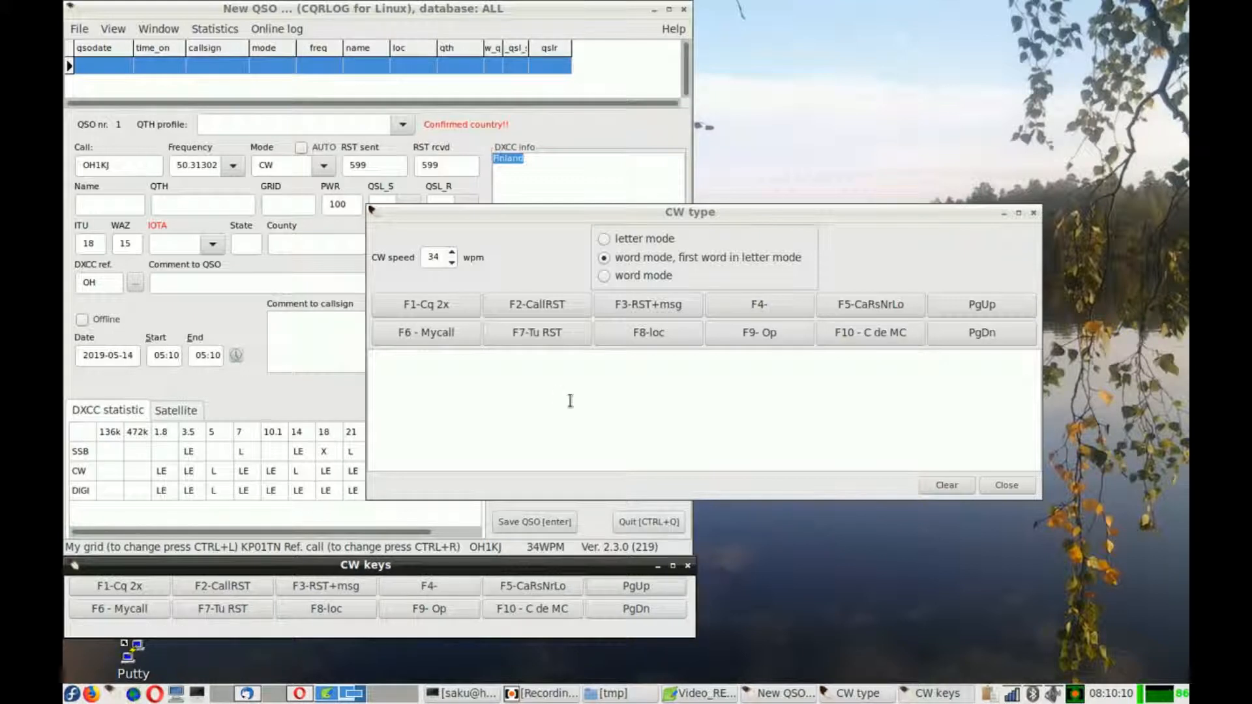
# - Open the help's CW messages section and read the predefined macro list, highlighting the %xrs entry
pyautogui.click(672, 30)
pyautogui.click(617, 128)
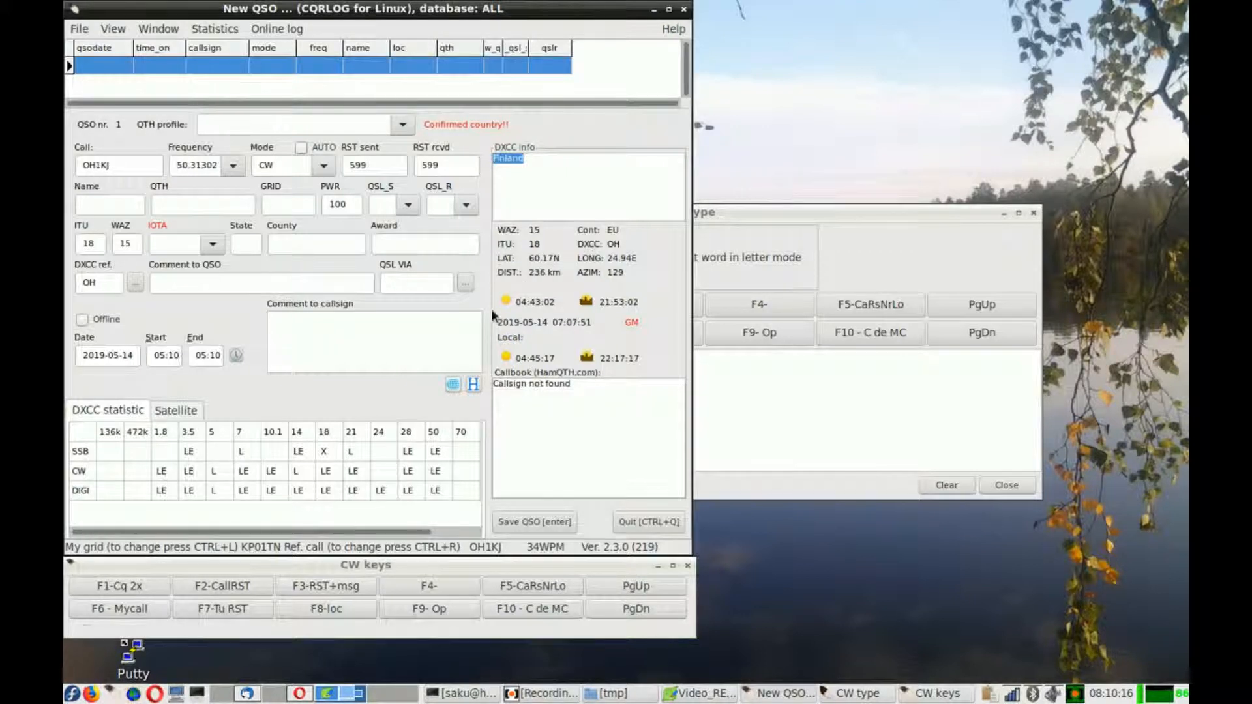
pyautogui.click(295, 696)
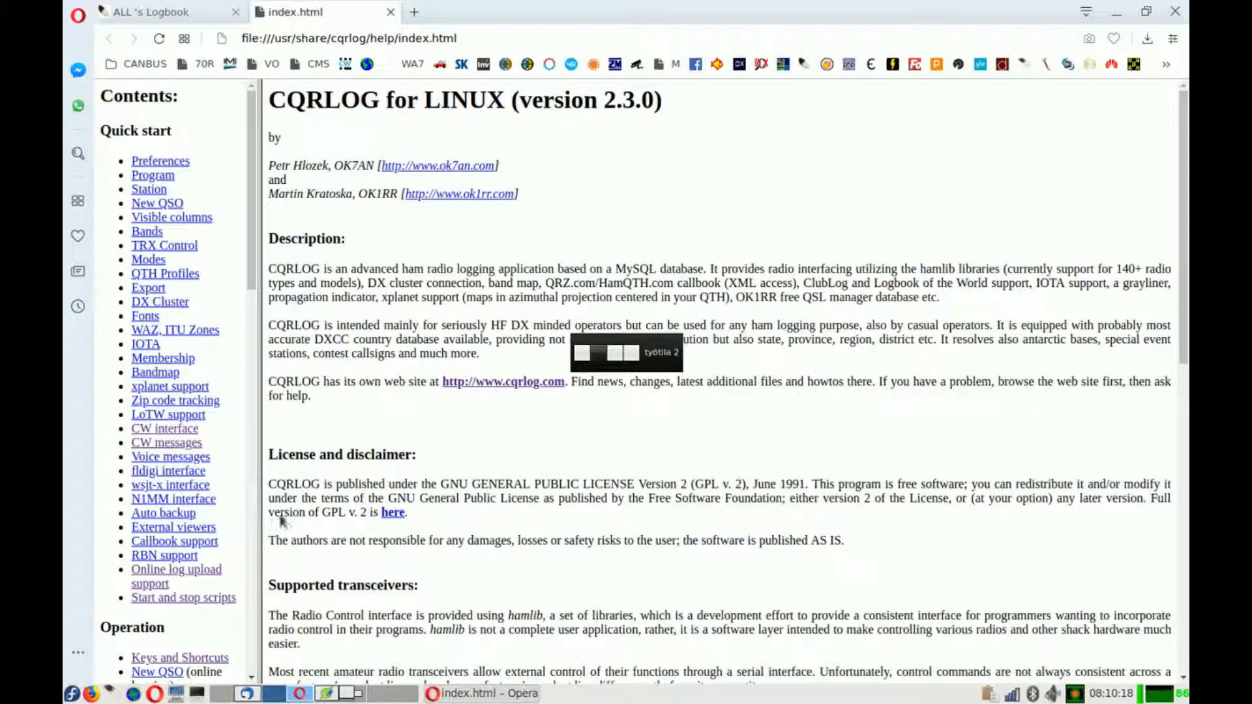
pyautogui.click(159, 445)
pyautogui.moveTo(1181, 210); pyautogui.dragTo(1158, 486)
pyautogui.scroll(5, 345, 626)
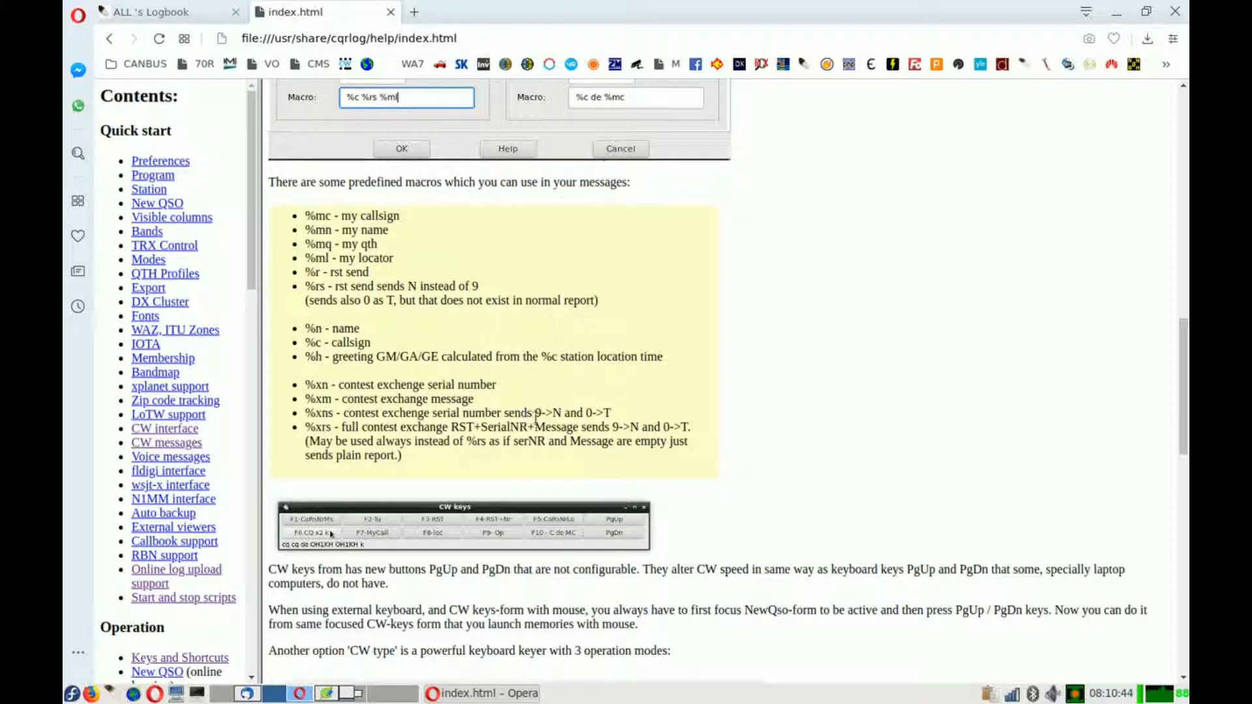
pyautogui.moveTo(541, 413); pyautogui.dragTo(565, 413)
pyautogui.moveTo(476, 426); pyautogui.dragTo(457, 460)
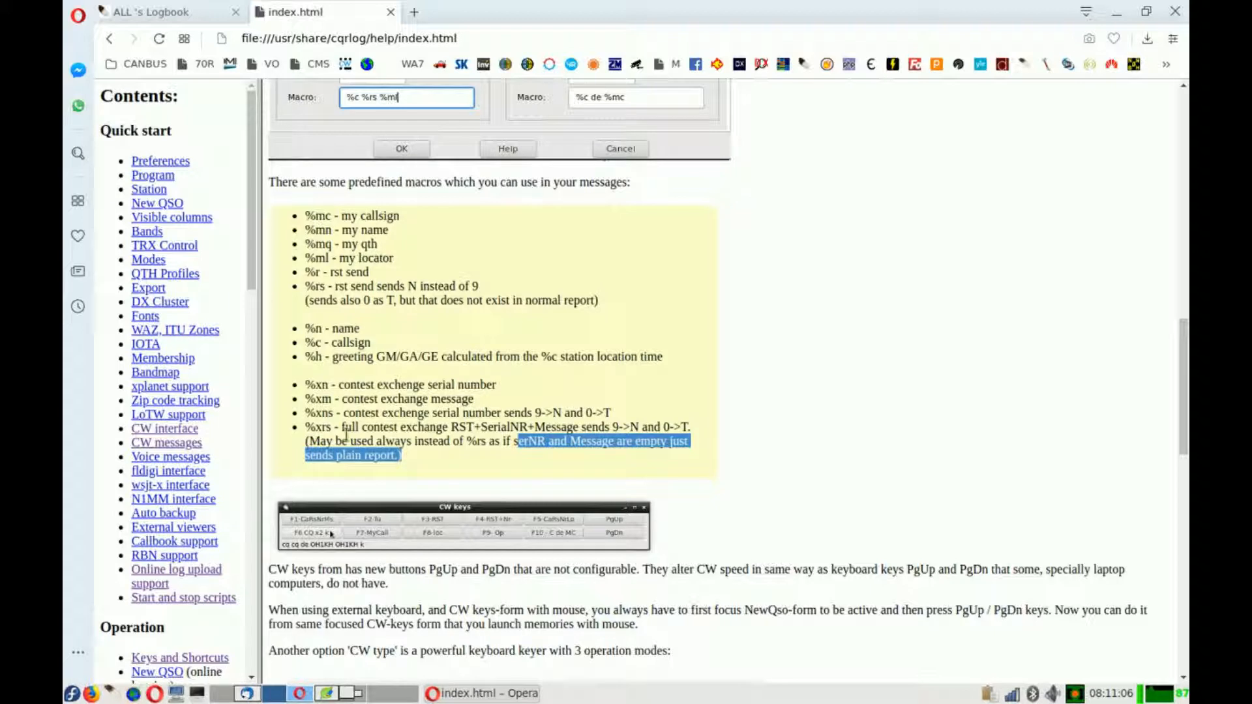
pyautogui.moveTo(334, 427); pyautogui.dragTo(304, 427)
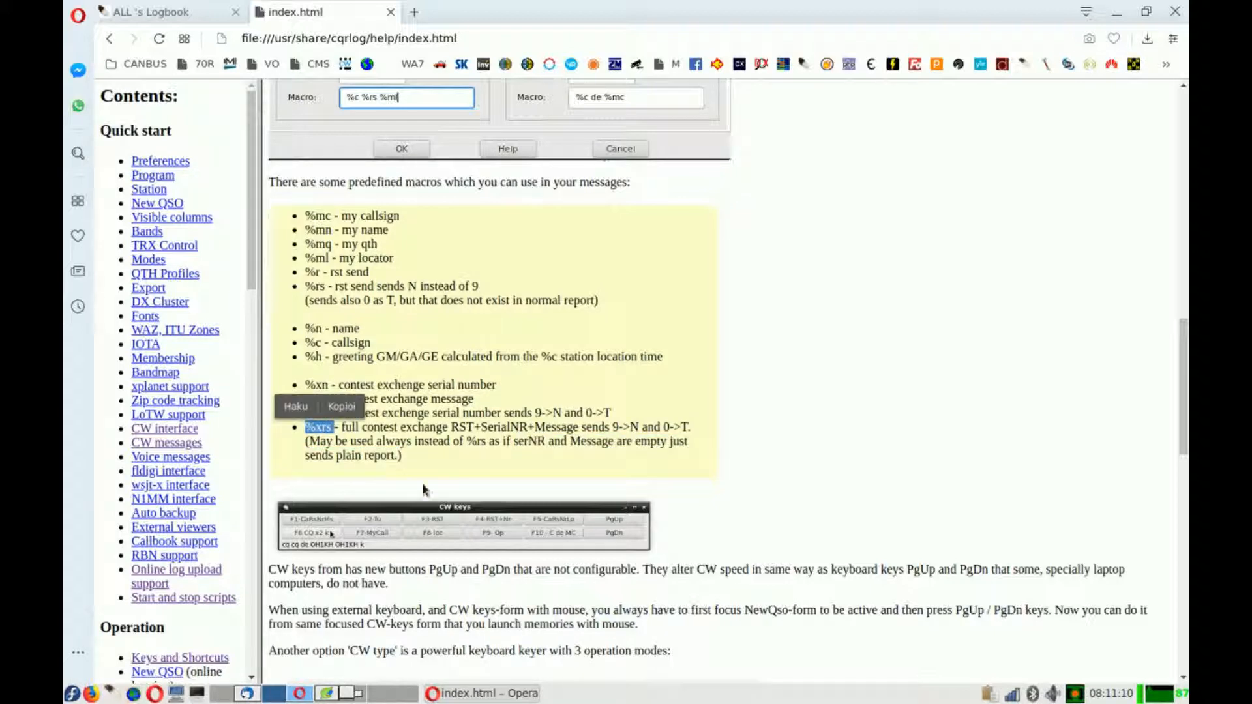